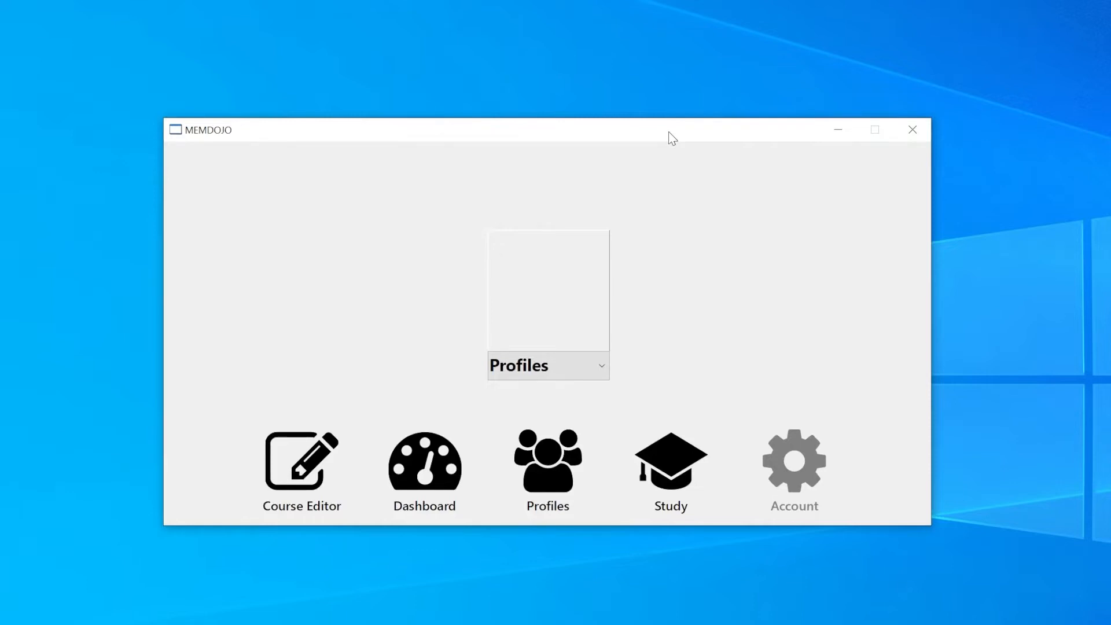
left_click_drag(672, 139, 651, 112)
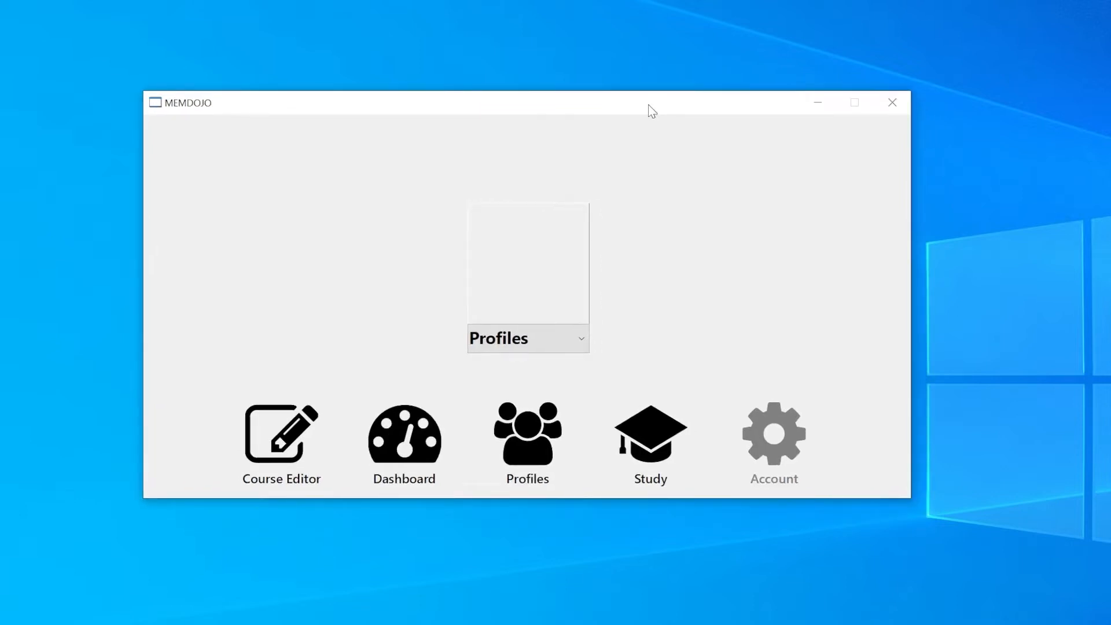
left_click_drag(649, 106, 655, 113)
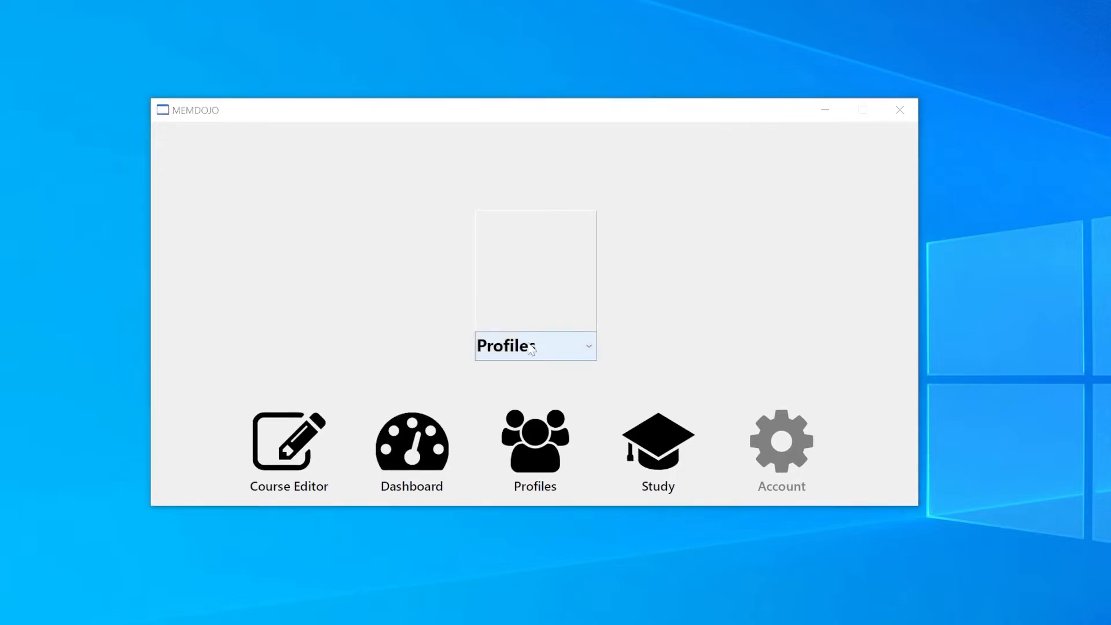
Step: Open the profile manager, add a new profile and select it for editing
left_click(529, 458)
left_click(163, 148)
left_click(177, 182)
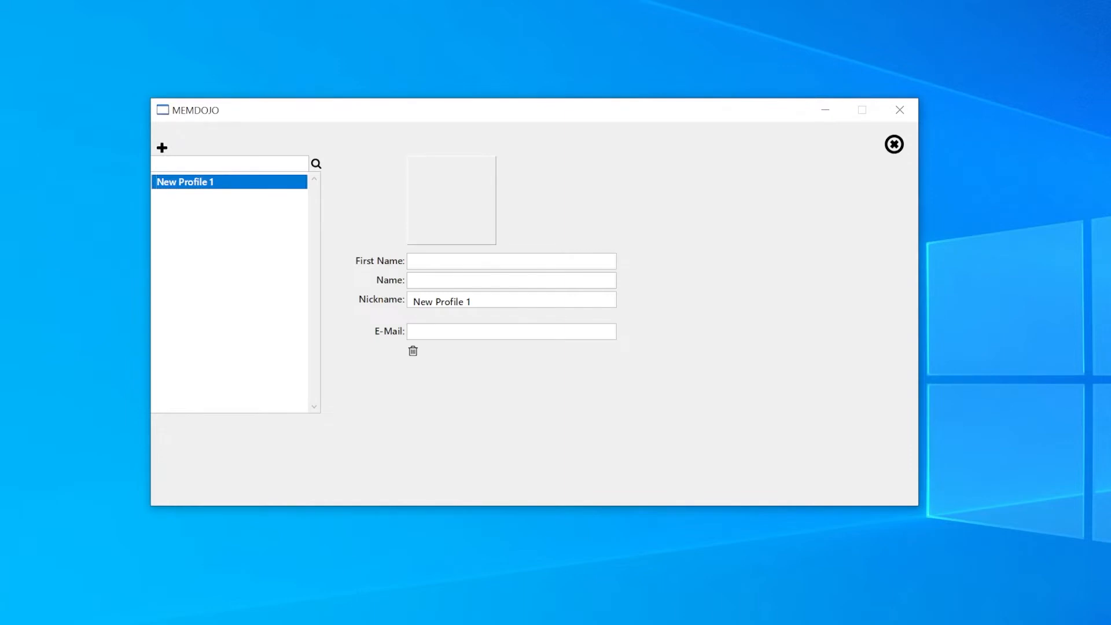
Step: Fill in the new profile with first name Elon, name Musk, nickname Elon and the contact's e-mail, and return to the home screen
type("Elon")
key("Tab")
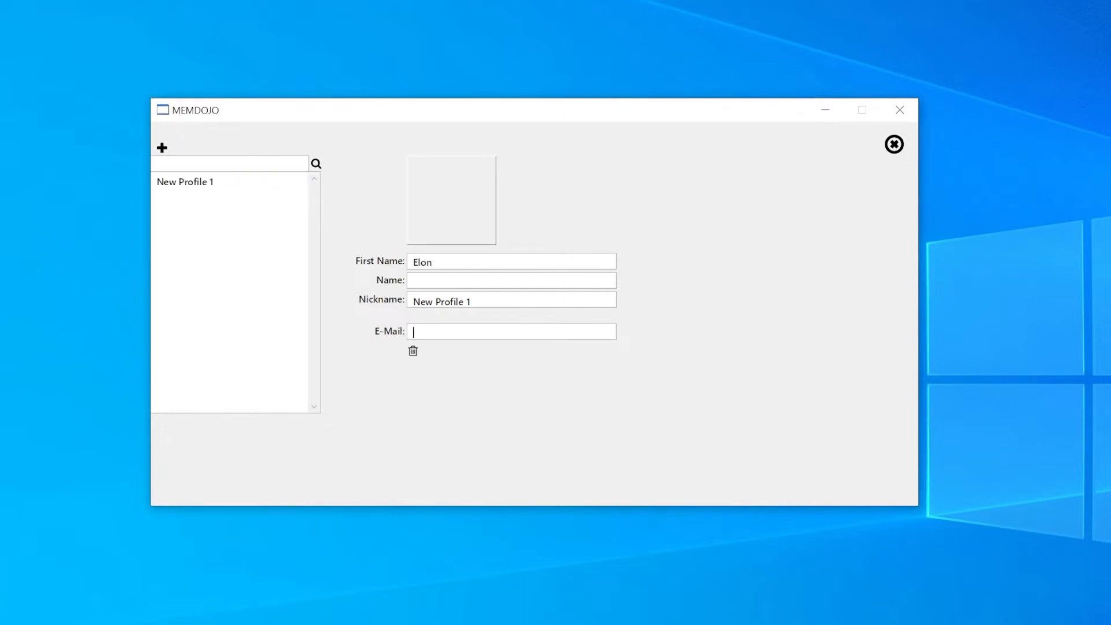
type("Musk")
key("Tab")
type("Elon")
key("Tab")
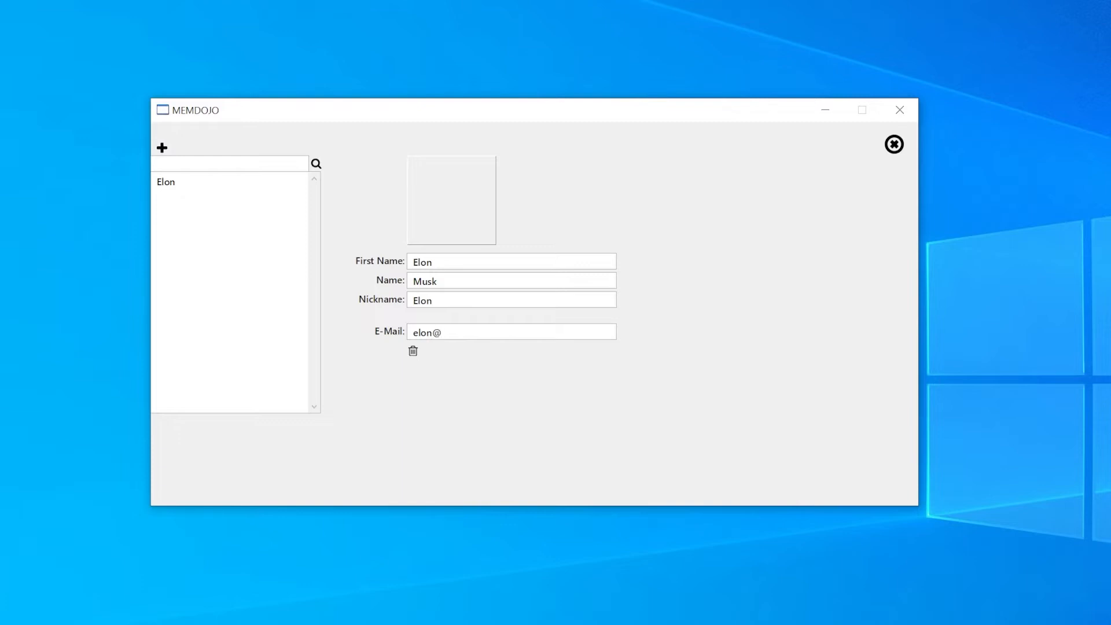
left_click(184, 183)
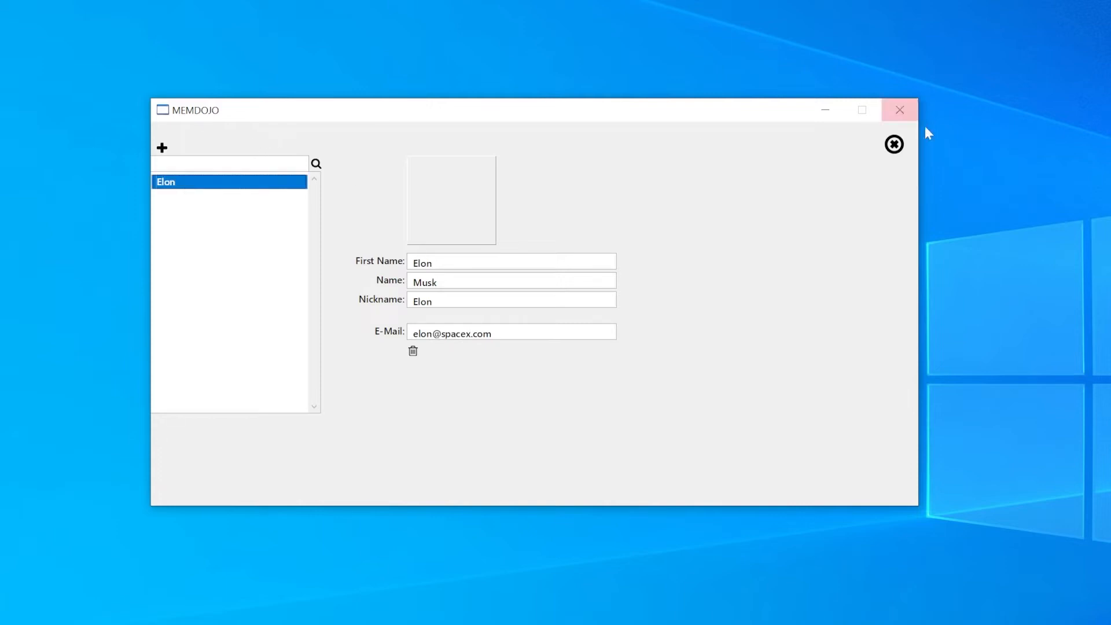
left_click(896, 145)
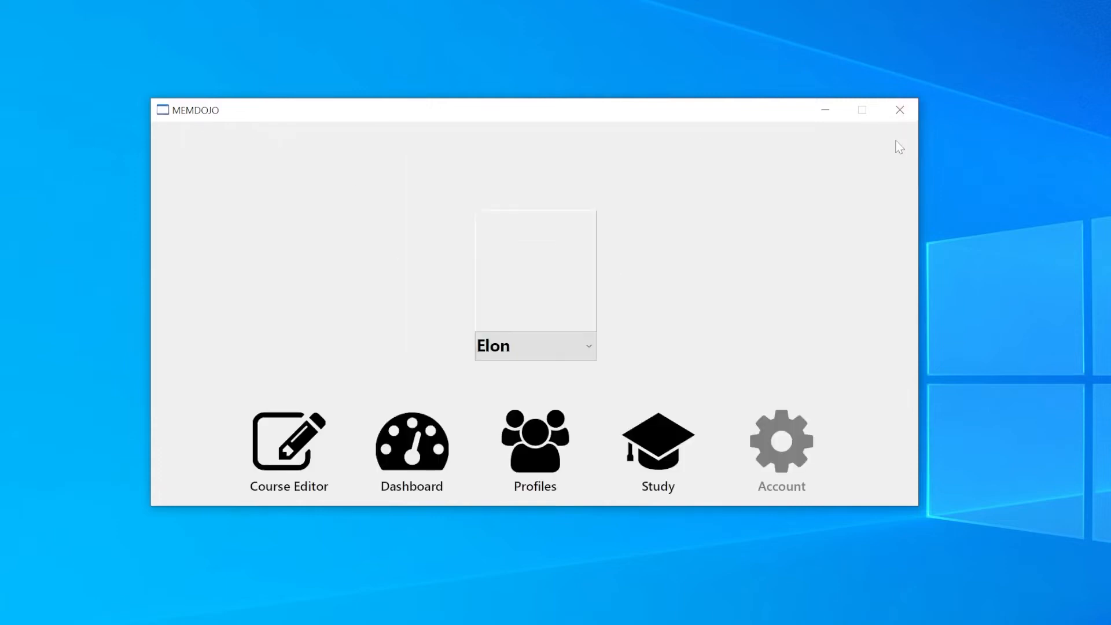
Step: Open the course editor and add a new course titled "Mars Facts"
left_click(290, 447)
left_click_drag(481, 181, 418, 182)
key("BackSpace")
left_click(484, 214)
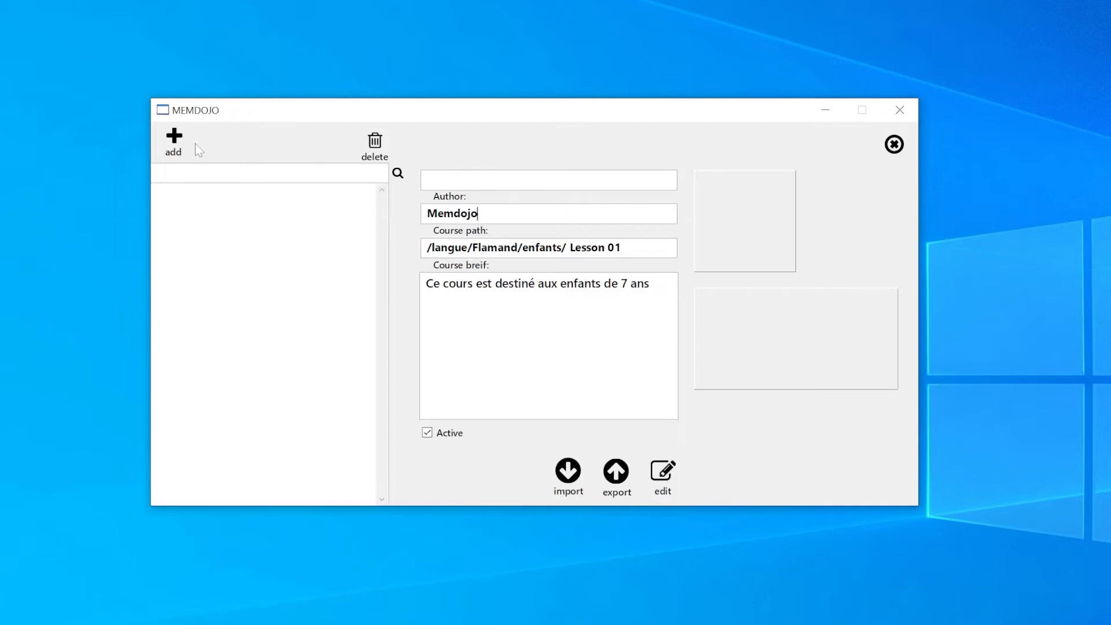
left_click(176, 142)
double_click(480, 180)
type("Mars Facts")
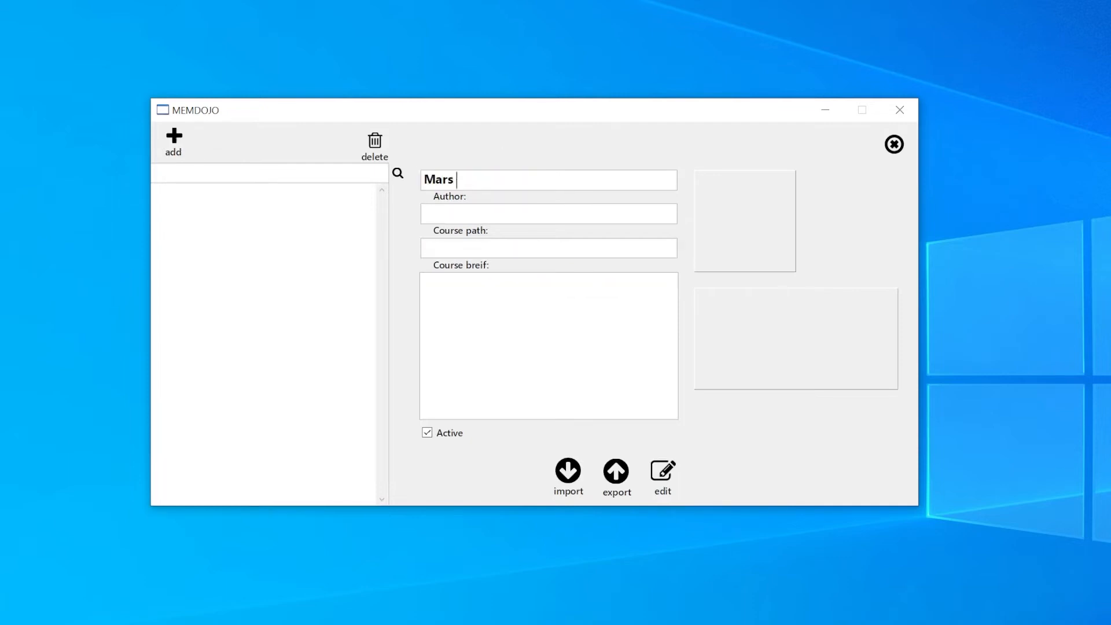
Step: Set the course's author to Elon Musk and its course path to /Spacex/Mars
key("Tab")
type("Elon Musk")
type("/")
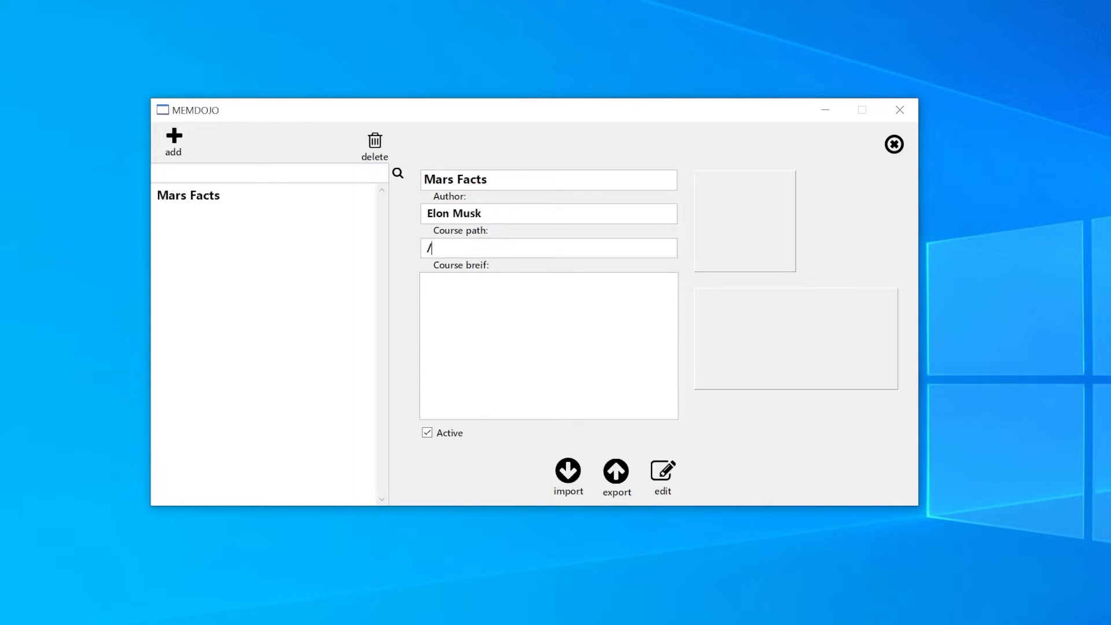
type("Spacex/Mars")
Step: Open the Mars Facts course for question editing and arrange the question list, question browser and Question Tools windows without overlap
left_click(665, 471)
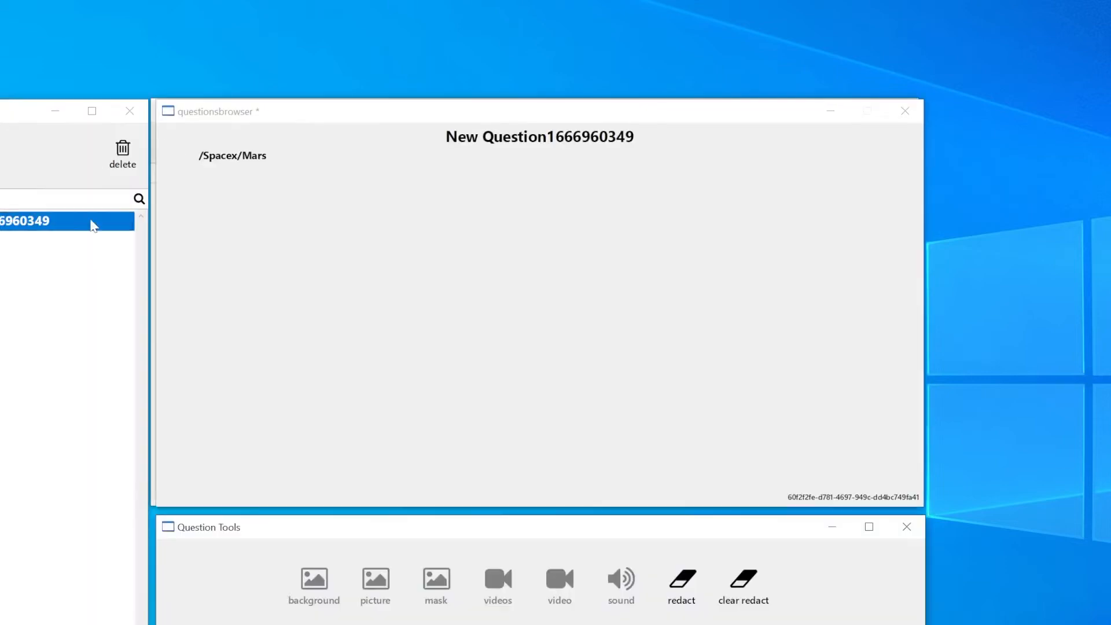
left_click_drag(394, 116, 545, 60)
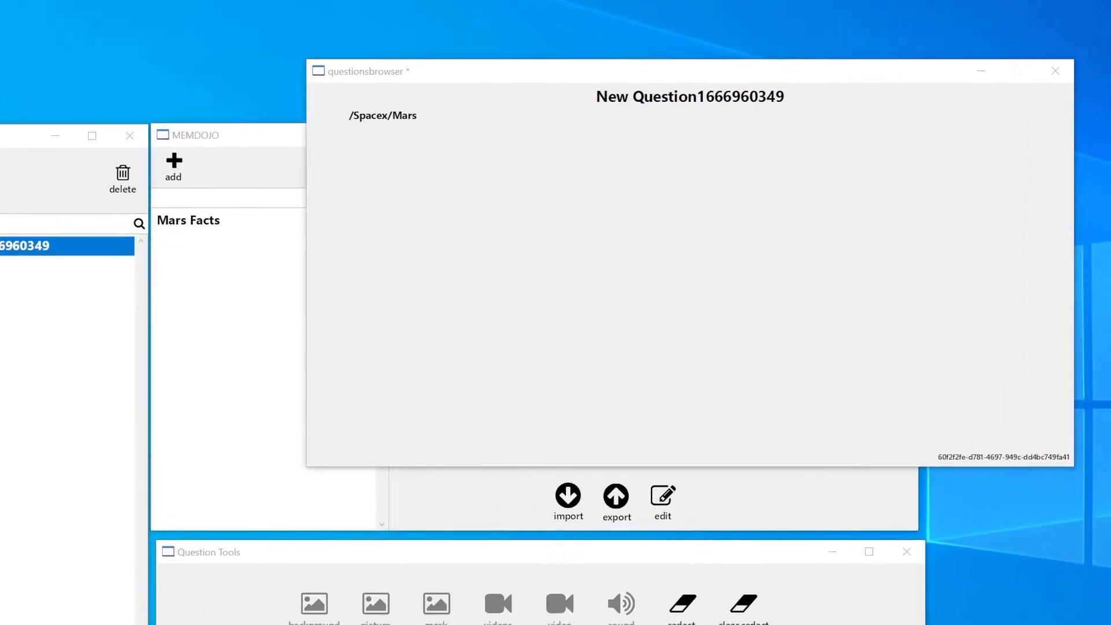
left_click_drag(17, 139, 162, 28)
left_click_drag(534, 74, 520, 24)
left_click_drag(370, 558, 512, 443)
Step: Title the first question "From the sun" and enter the text "Mars is the fourth planet from the Sun"
left_click(114, 133)
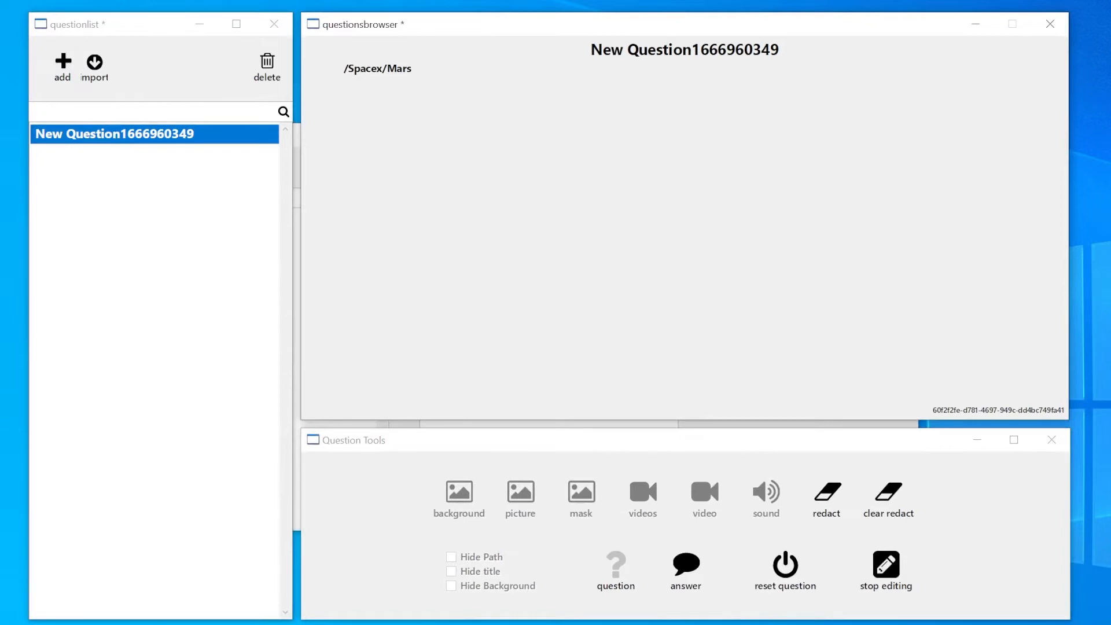
key("ctrl+a")
type("From the sun")
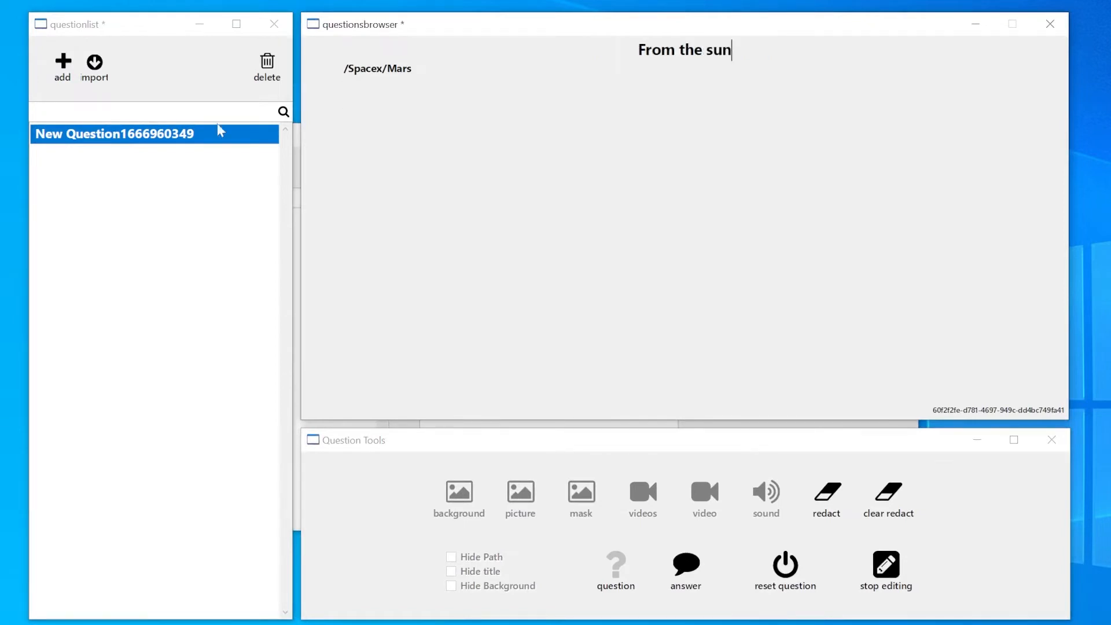
key("alt+Tab")
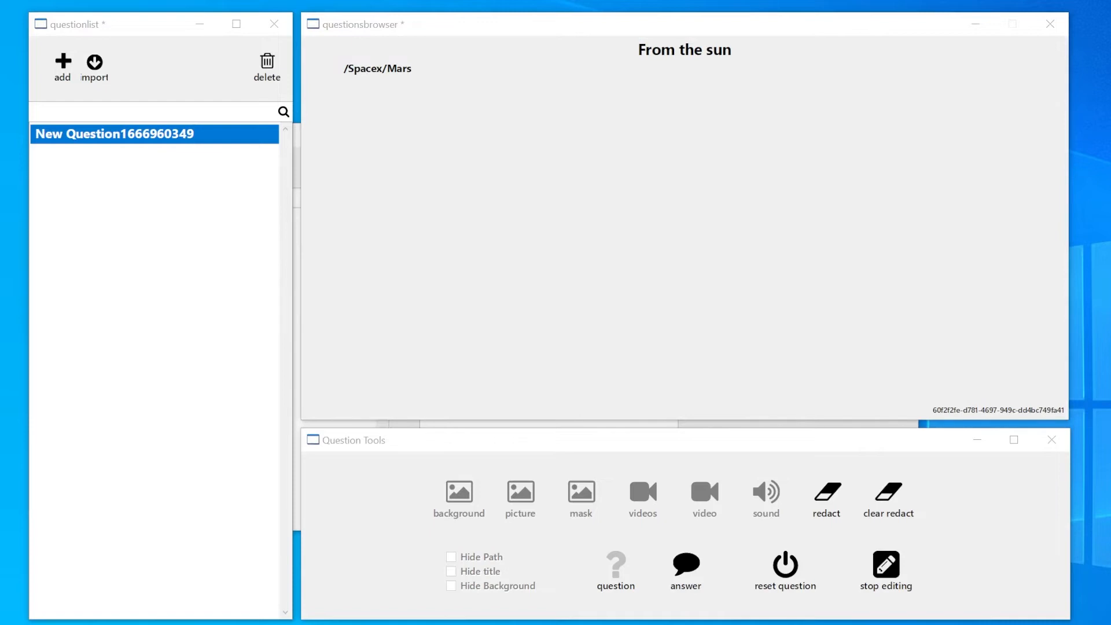
left_click(344, 94)
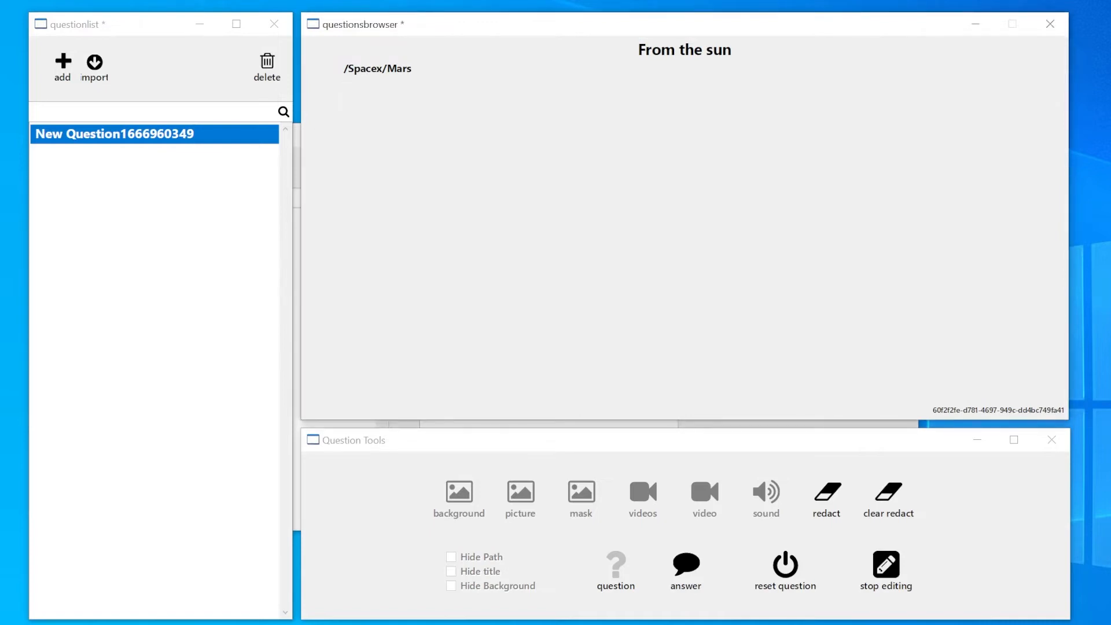
type("Mars is the fourth planet from the Sun")
key("Return")
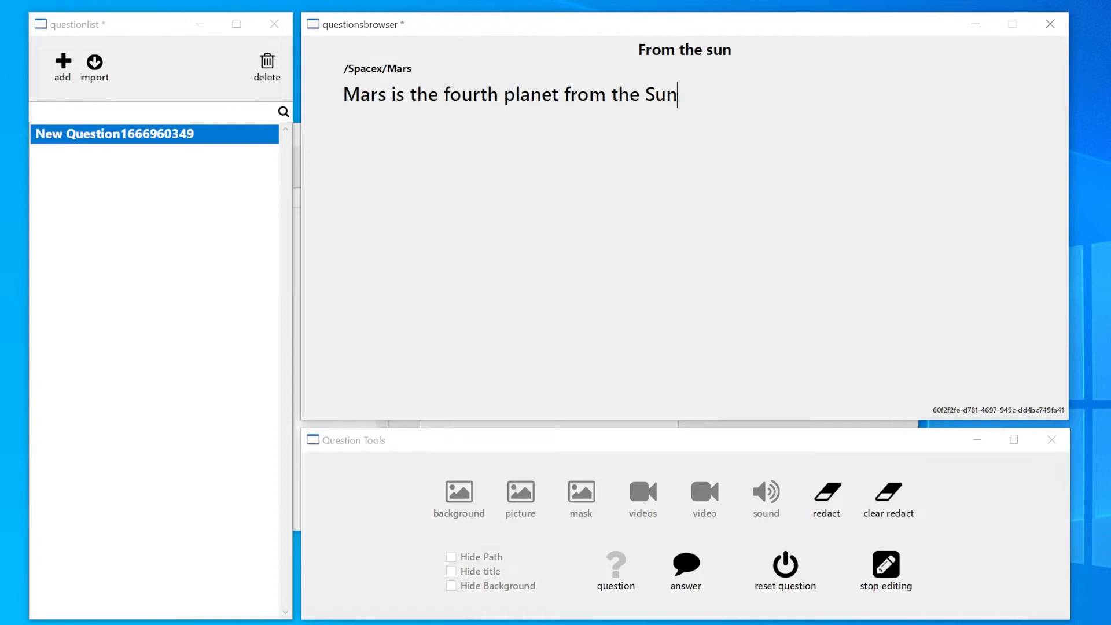
Step: Redact the word "fourth" in the From the sun question
double_click(471, 94)
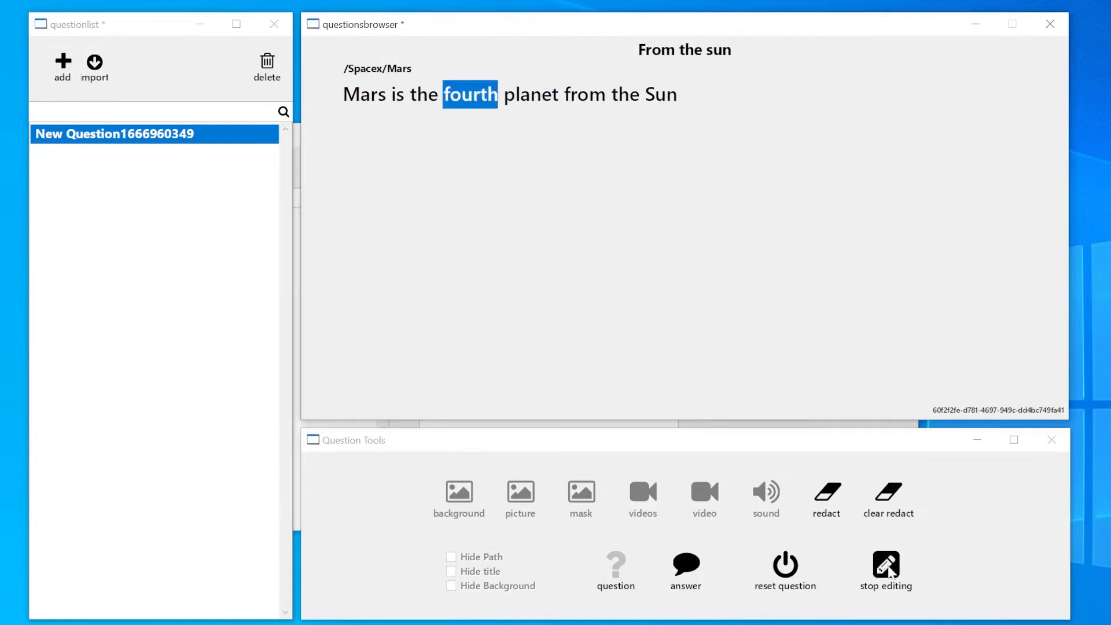
left_click(827, 495)
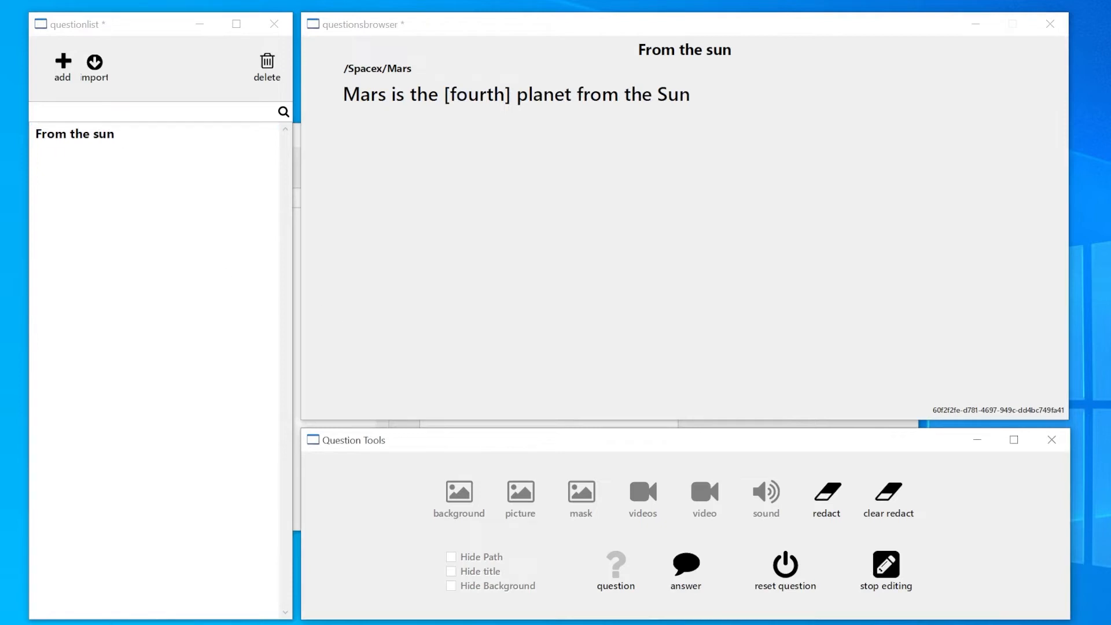
left_click(196, 151)
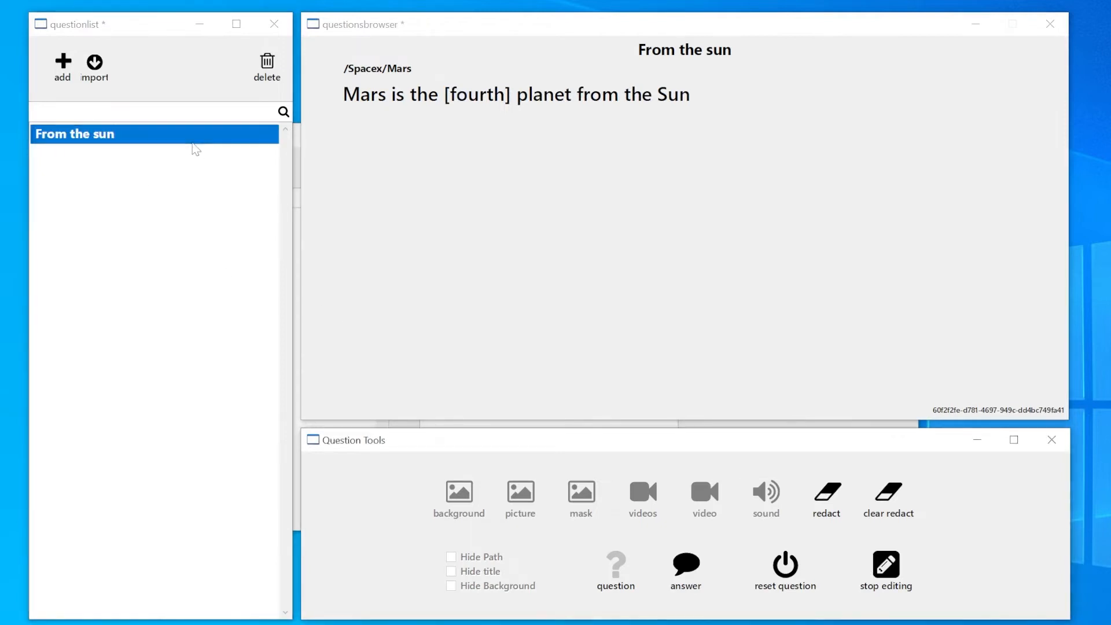
Step: Add a question titled "Size" with the text "Mars is the second-smallest planet in the Solar System" and "Being larger than only Mercury"
left_click(63, 65)
left_click(114, 153)
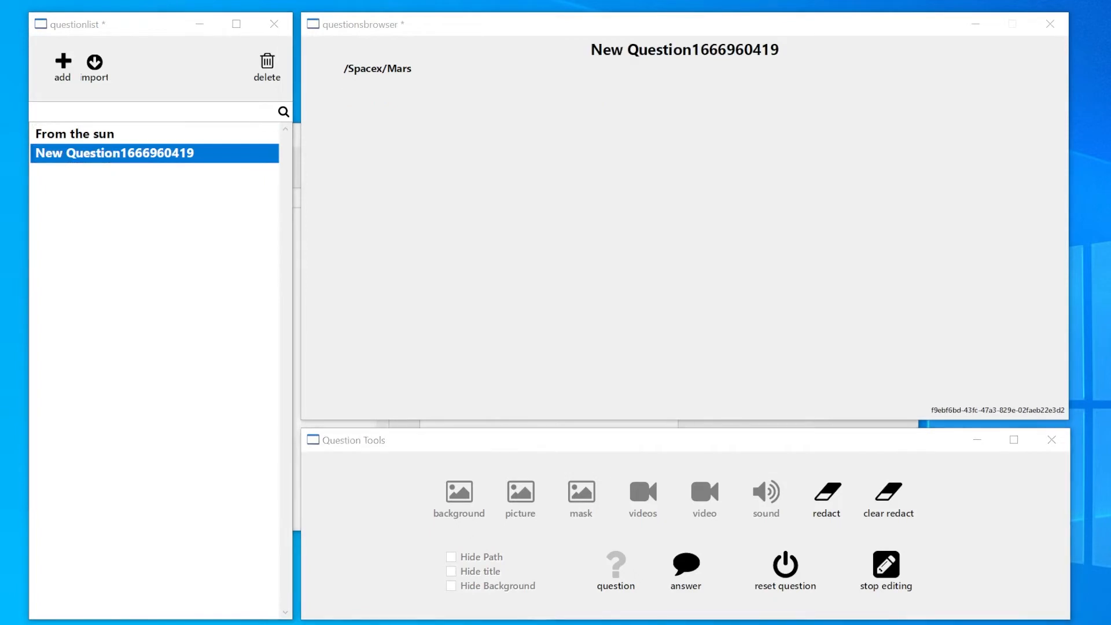
triple_click(681, 49)
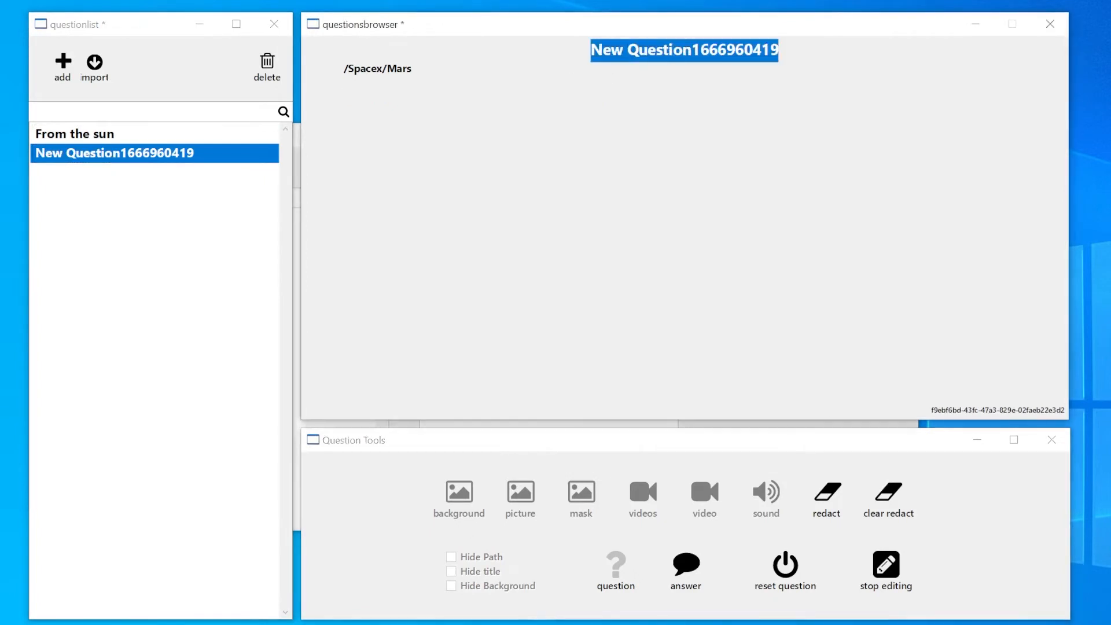
type("Size")
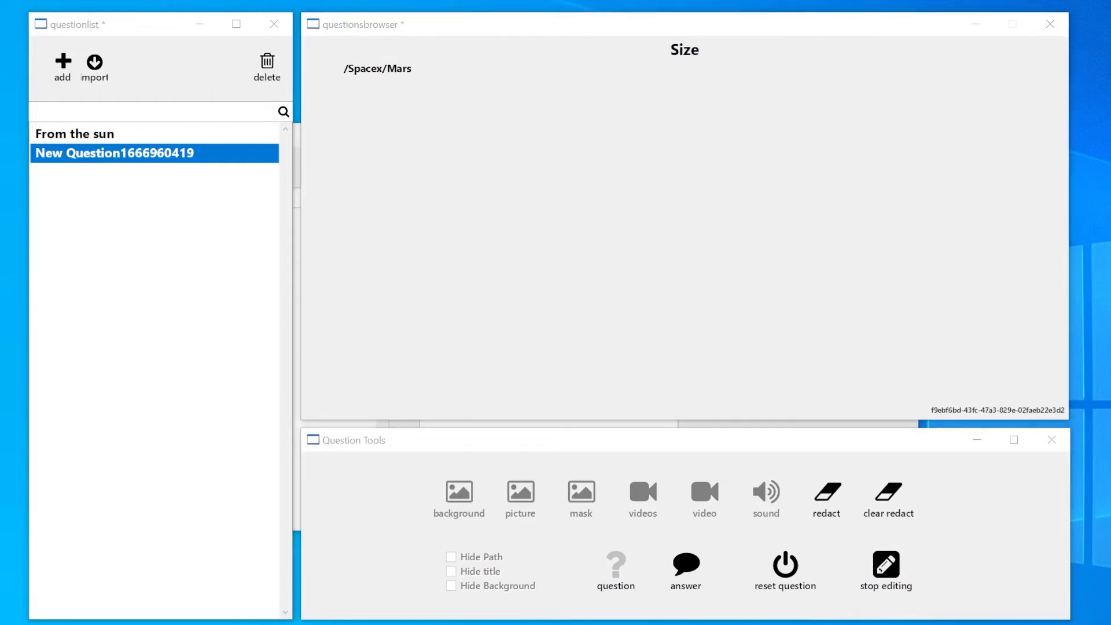
left_click(343, 95)
type("Mars is the second-smallest planet in the Solar System Being larger than only Mercury")
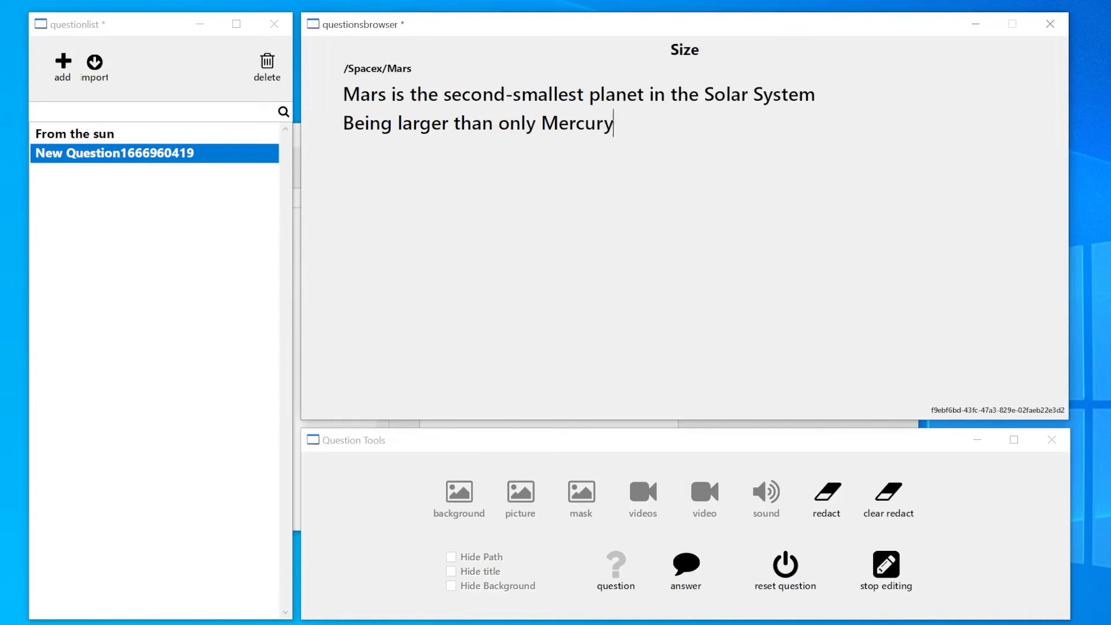
Step: Redact "second-smallest" and "Mercury" in the text of the Size question
left_click_drag(444, 95, 584, 95)
left_click(827, 495)
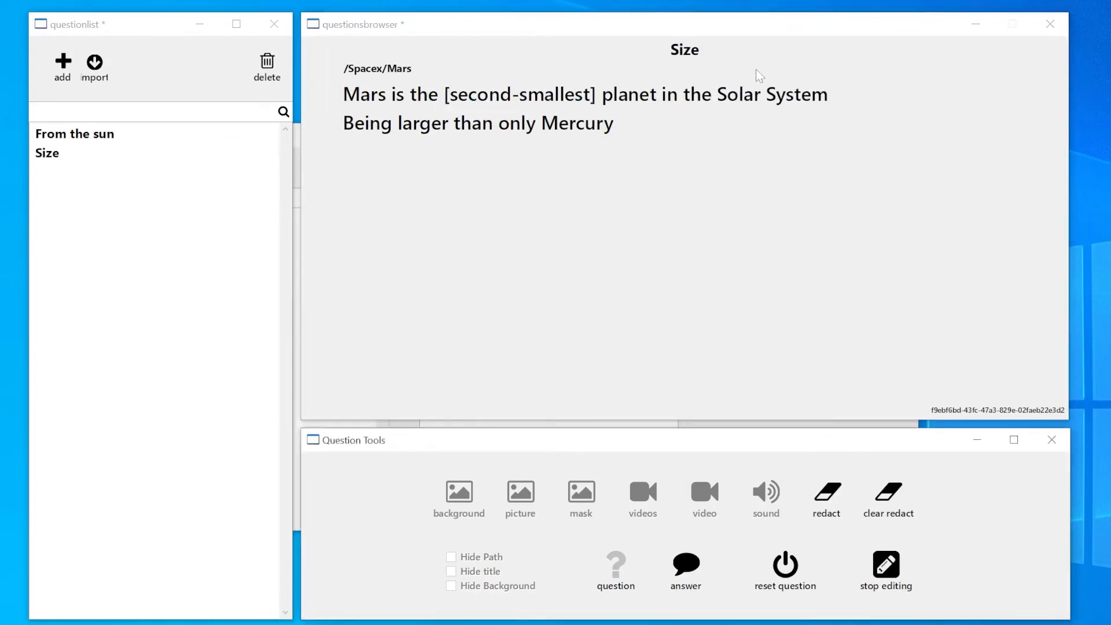
double_click(578, 123)
left_click(829, 496)
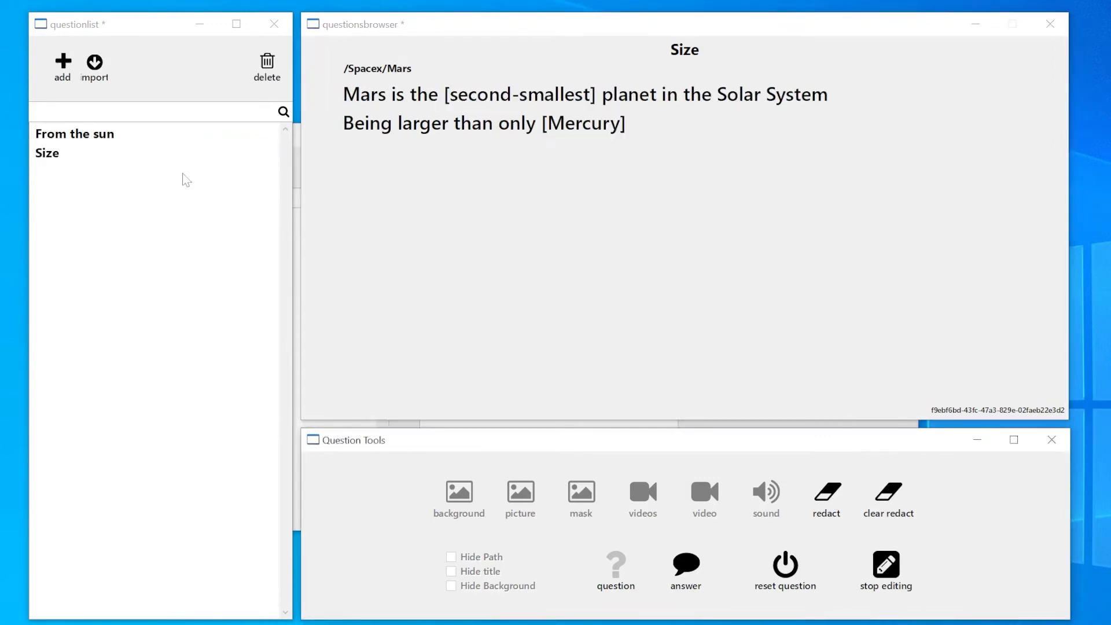
left_click(626, 124)
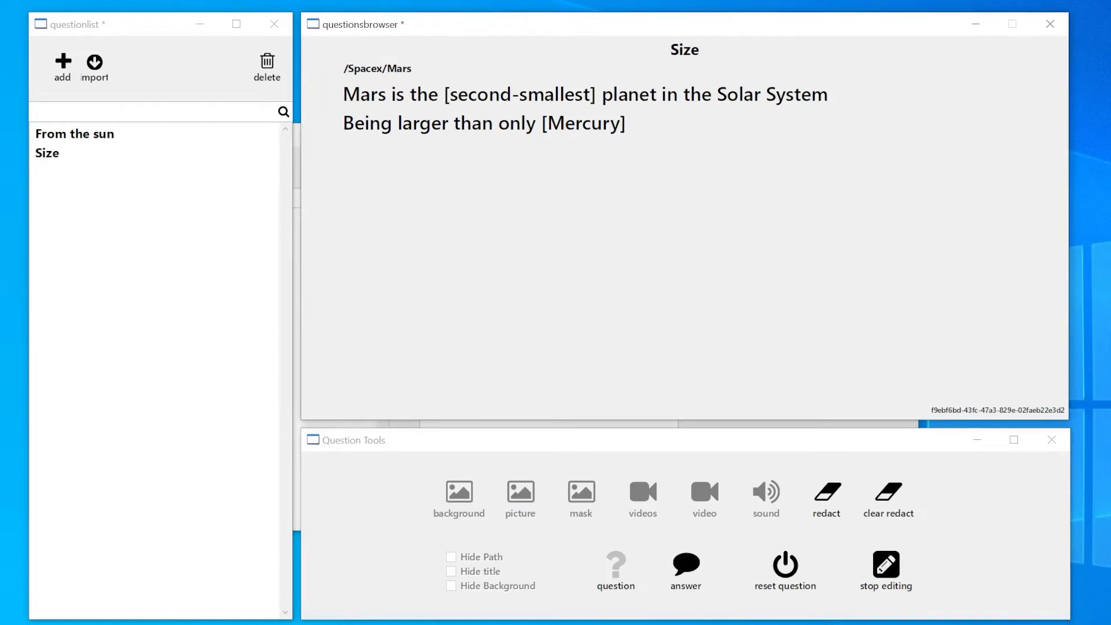
Step: Add a question titled "Name Origin" with the text "Mars is named for the Roman god of war"
left_click(65, 67)
left_click(165, 173)
triple_click(697, 49)
type("Name Origin")
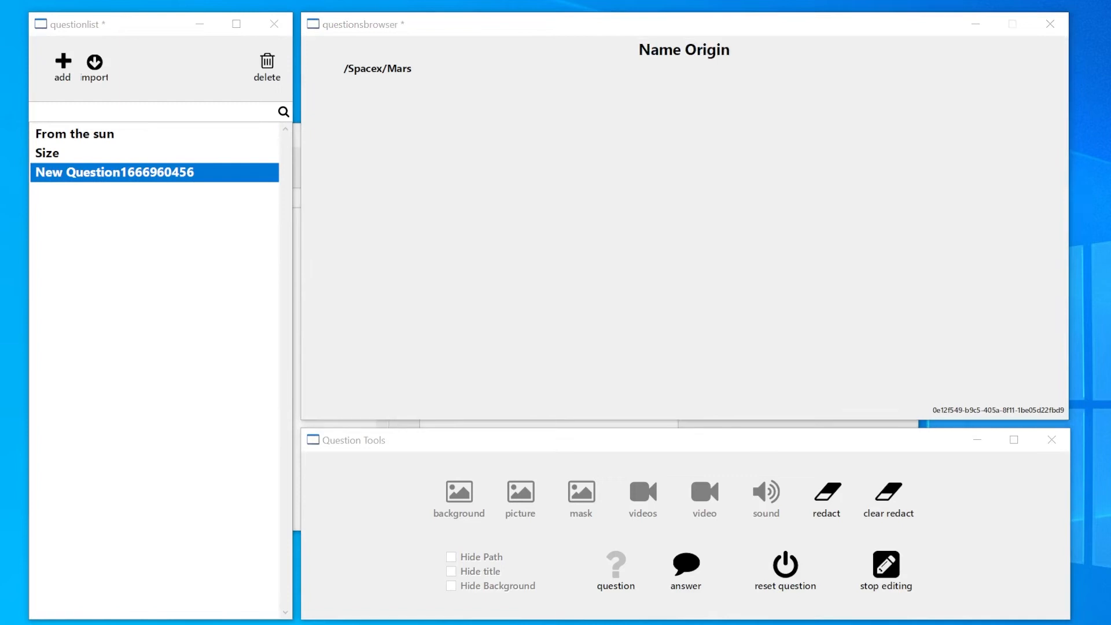
left_click(345, 95)
type("Mars is named for the Roman god of war")
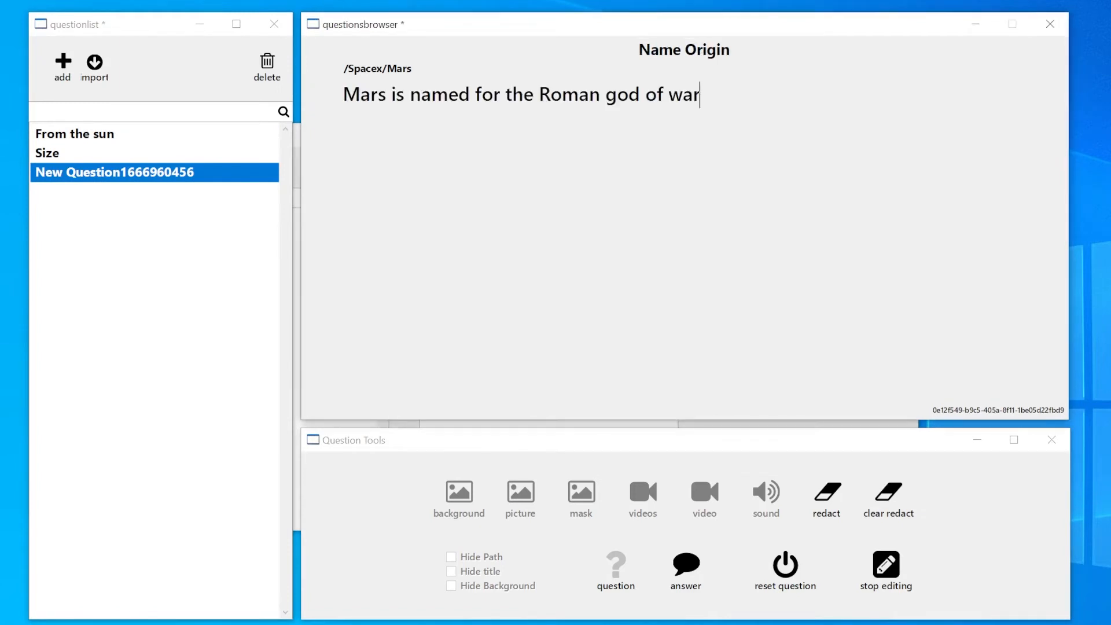
Step: Redact "Roman" and "war" in the text of the Name Origin question
double_click(570, 94)
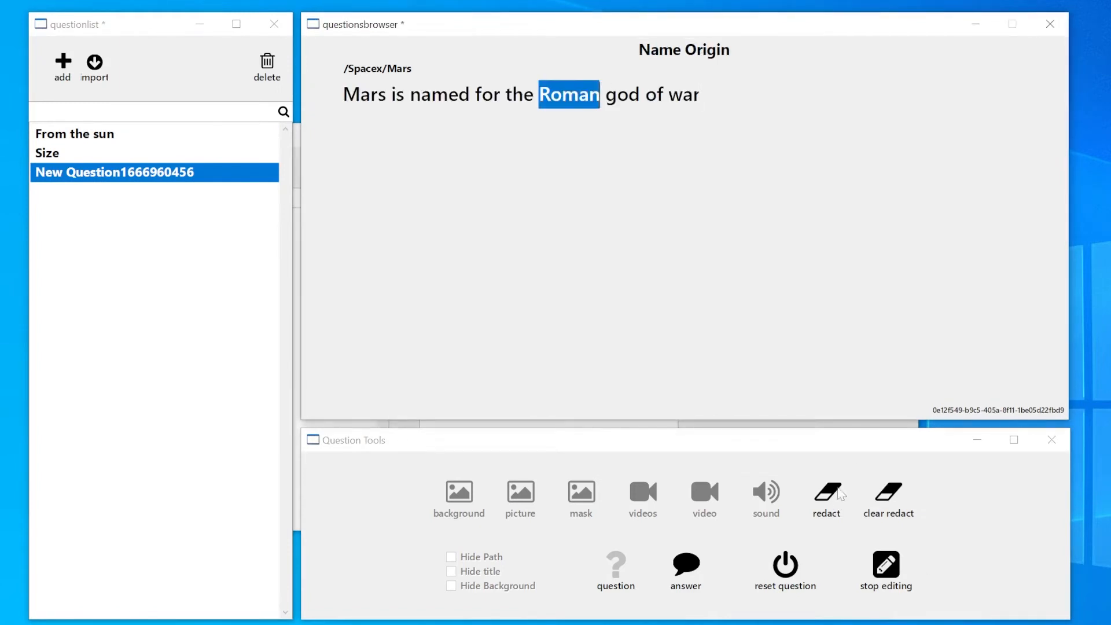
left_click(827, 492)
double_click(698, 95)
left_click(827, 491)
left_click(153, 173)
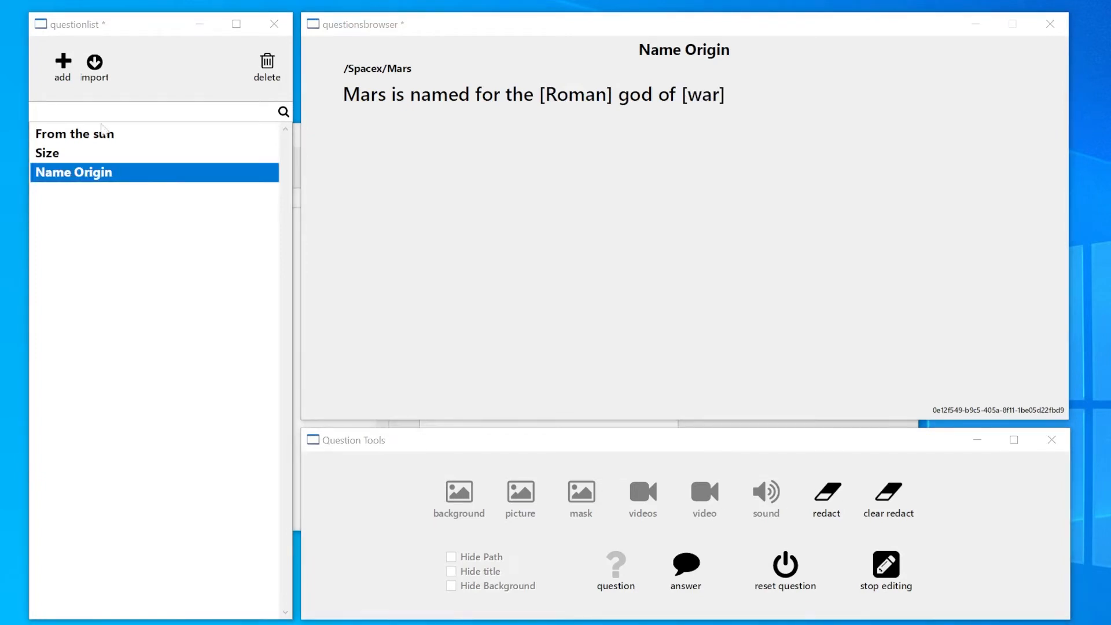
Step: Add a question titled "Planet Type" with the text "Mars is a terrestrial planet with a thin atmosphere (less than 1% that of Earth's)"
left_click(63, 66)
left_click(139, 193)
triple_click(707, 50)
type("Planet Type")
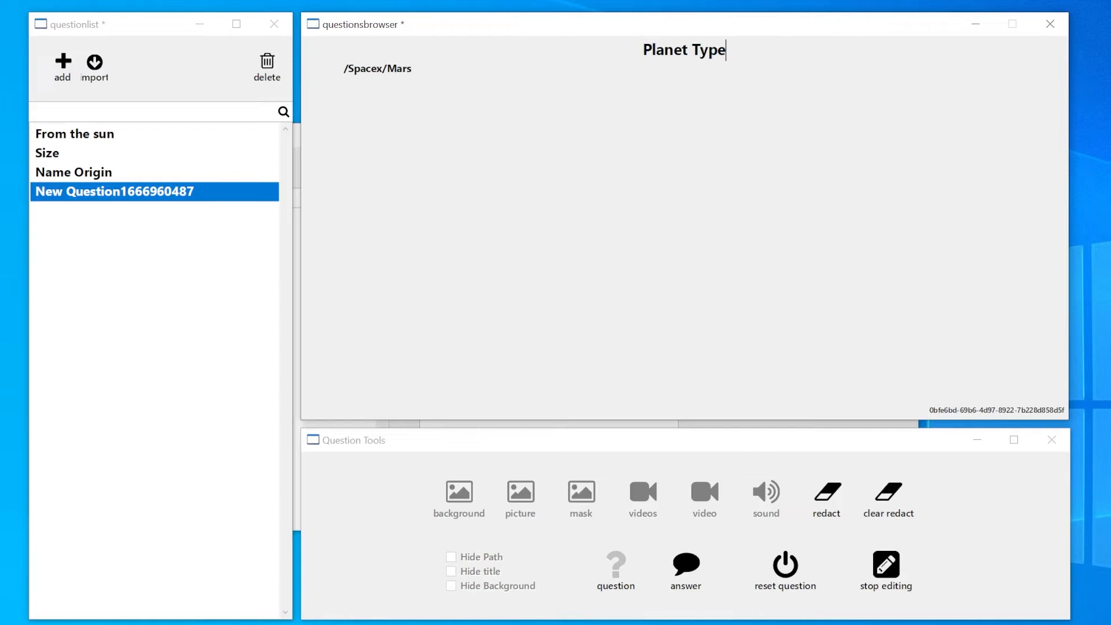
left_click(344, 95)
type("Mars is a terrestrial planet with a thin atmosphere (less than 1% that of Earth's)")
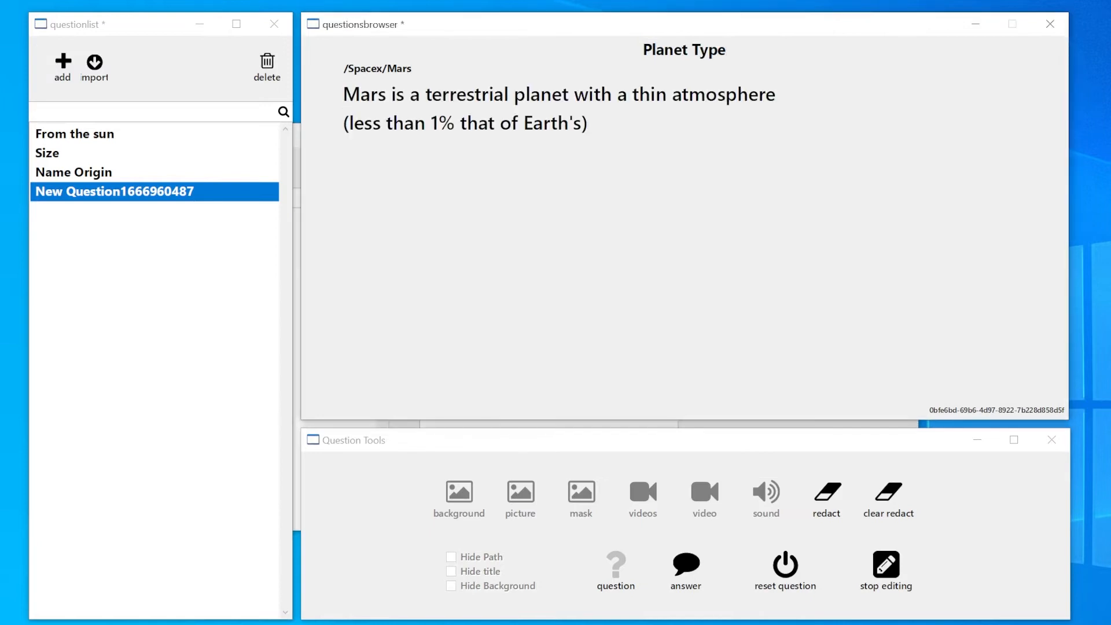
Step: Redact "terrestrial", "thin" and "1%" in the text of the Planet Type question
double_click(466, 94)
left_click(829, 495)
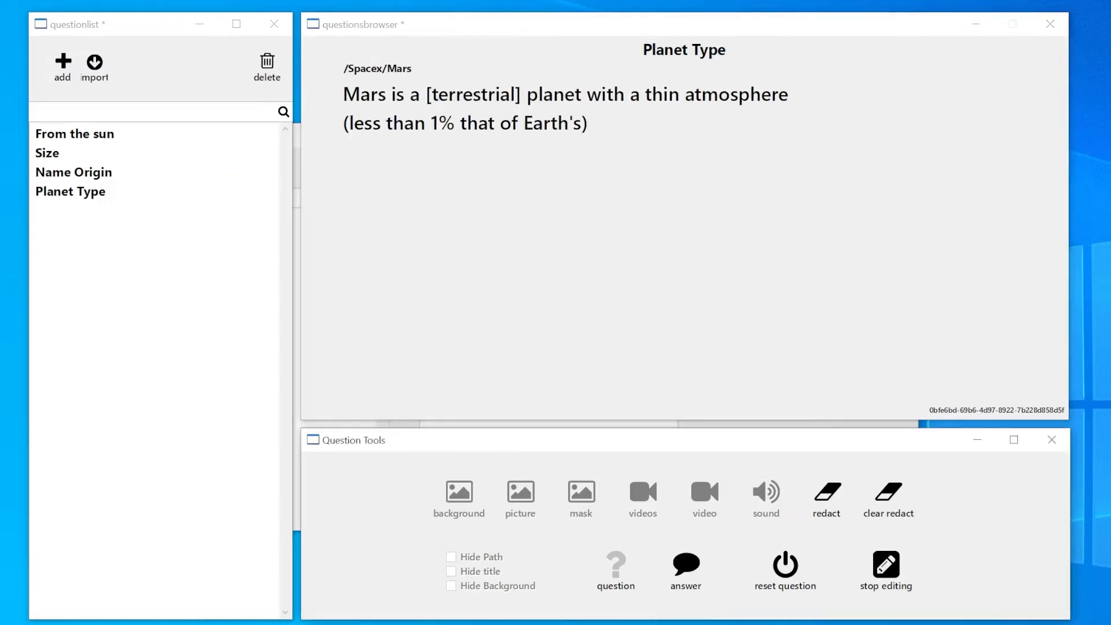
double_click(662, 94)
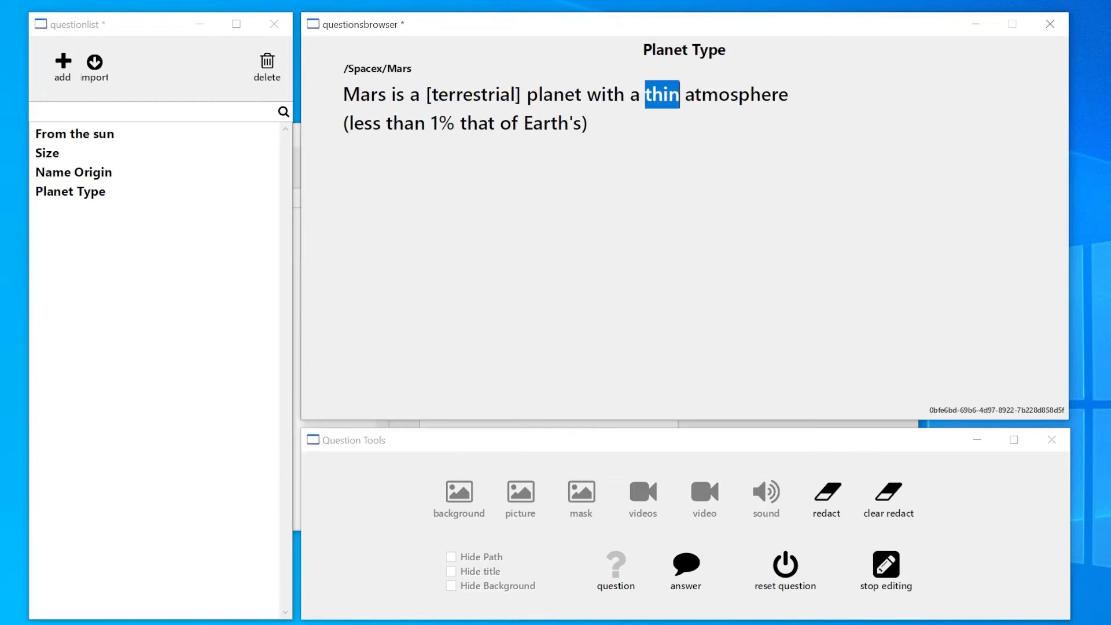
left_click(828, 495)
double_click(442, 123)
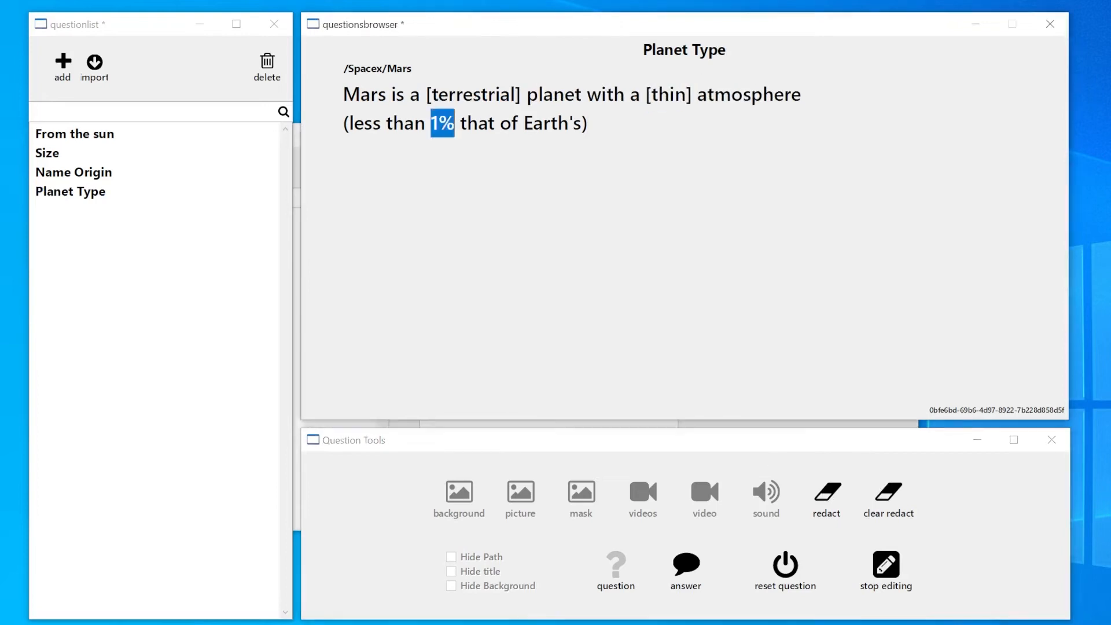
left_click(829, 497)
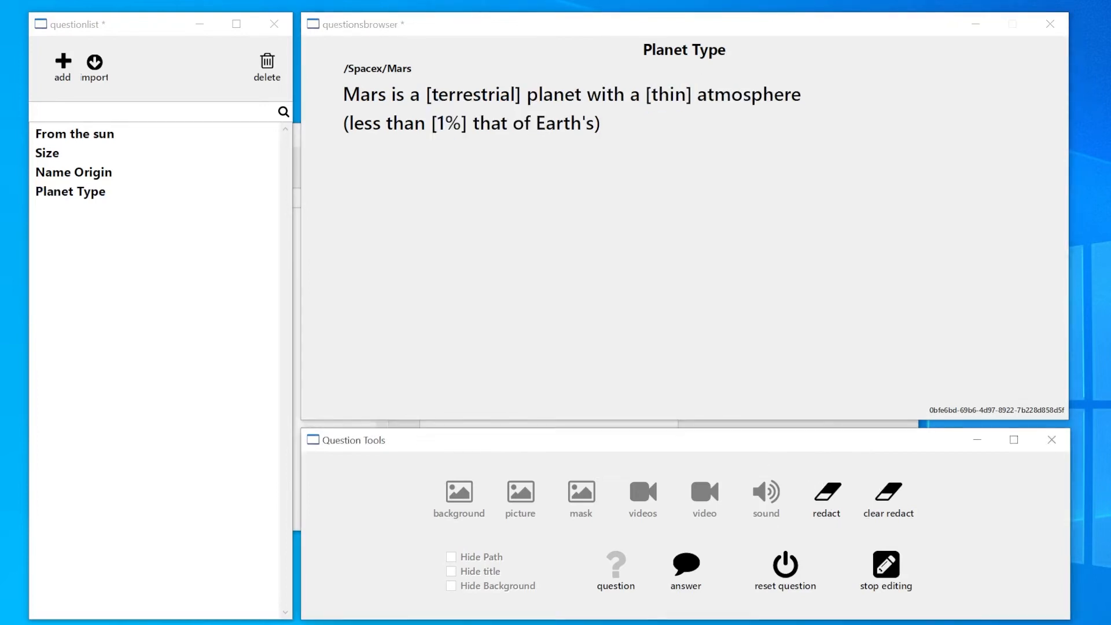
Step: Review the four Mars questions in the list, checking how their redacted words look in both question and answer views
left_click(118, 136)
left_click(108, 152)
left_click(102, 173)
left_click(98, 194)
left_click(122, 134)
left_click(686, 566)
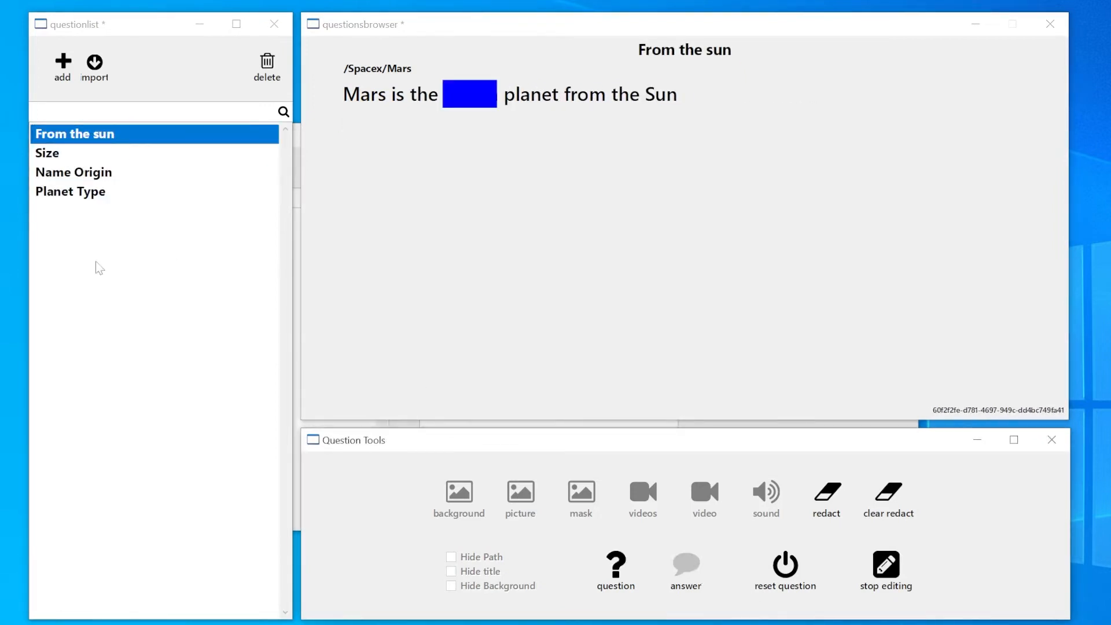
left_click(113, 155)
left_click(616, 564)
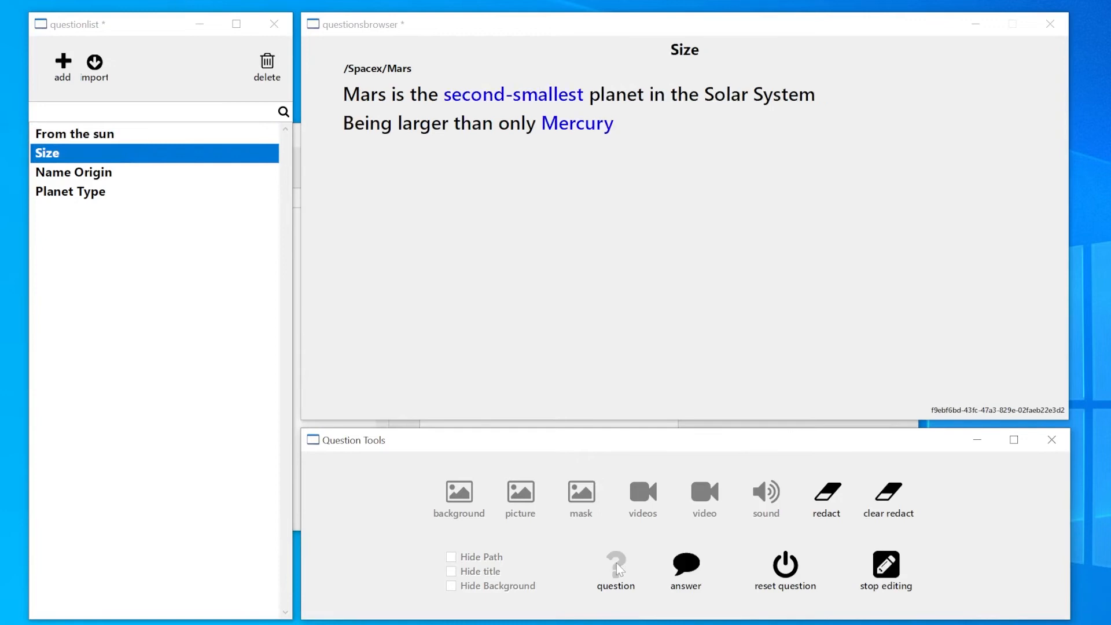
left_click(616, 564)
left_click(114, 172)
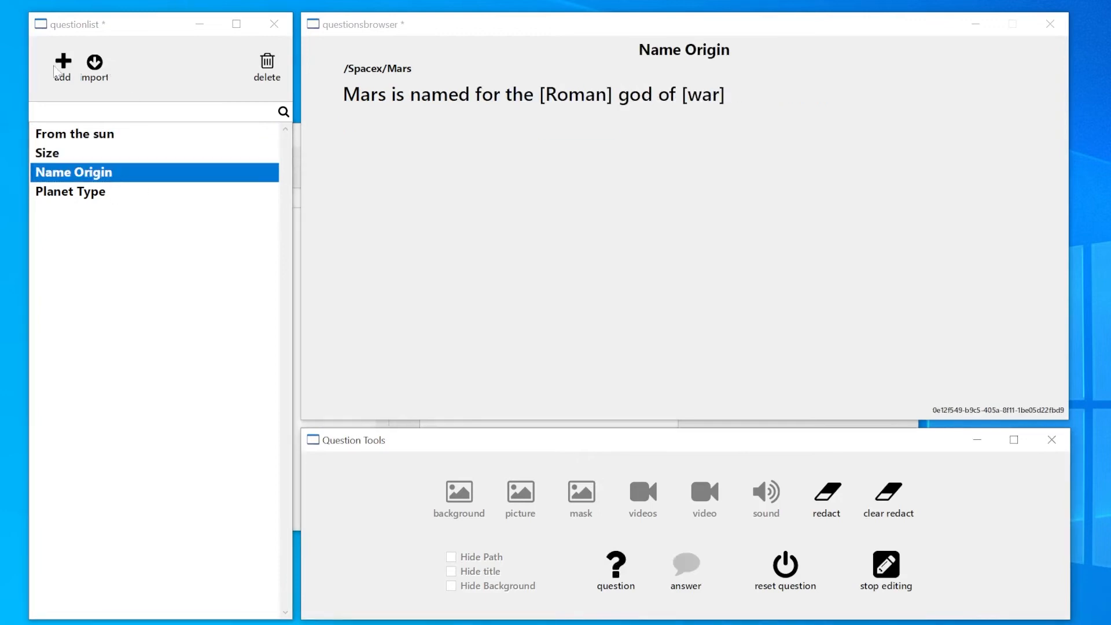
Step: Close the question preview, question list and question tools, and leave the course editor for the home screen
left_click(1051, 26)
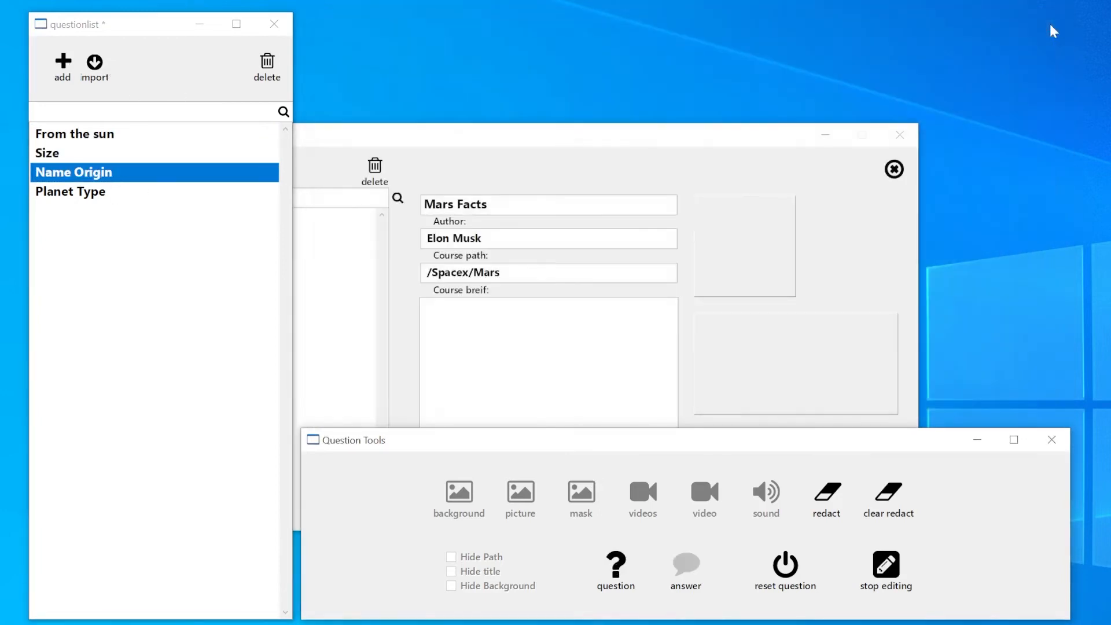
left_click(275, 23)
left_click(1051, 440)
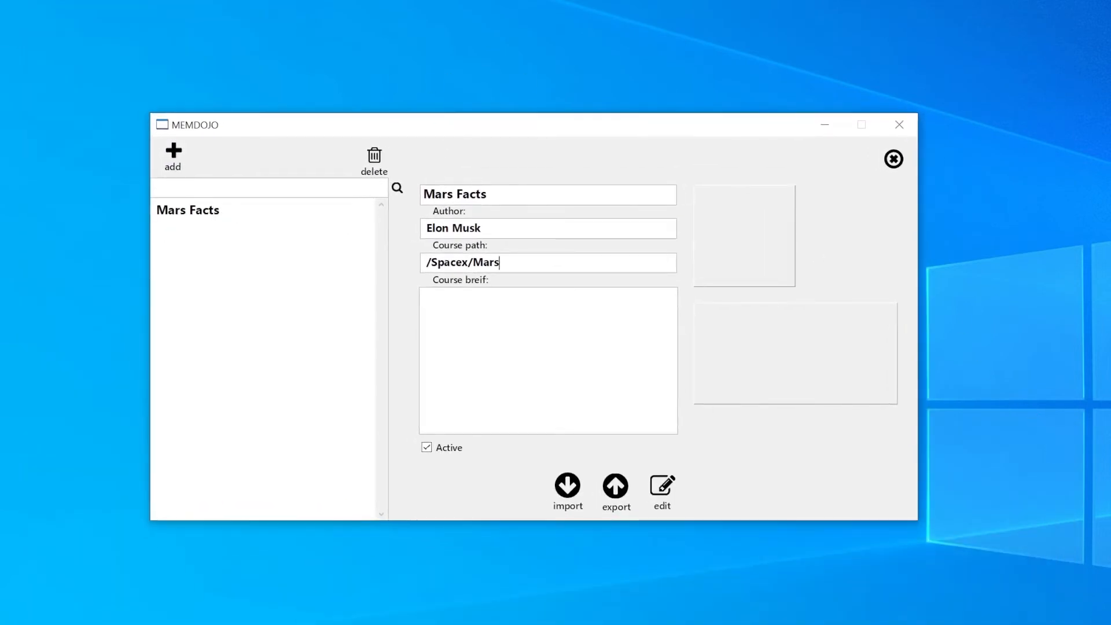
left_click(893, 159)
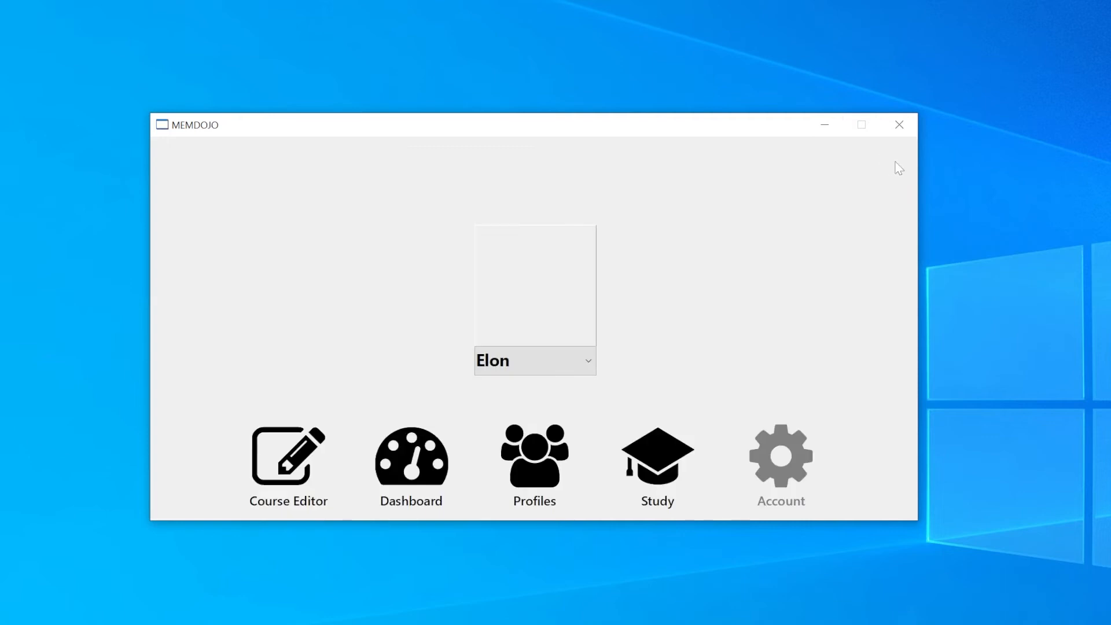
Step: Choose the user profile, enroll it in the Mars Facts course from its dashboard, and return to the home screen
left_click(538, 369)
left_click(544, 386)
left_click(426, 466)
left_click(197, 219)
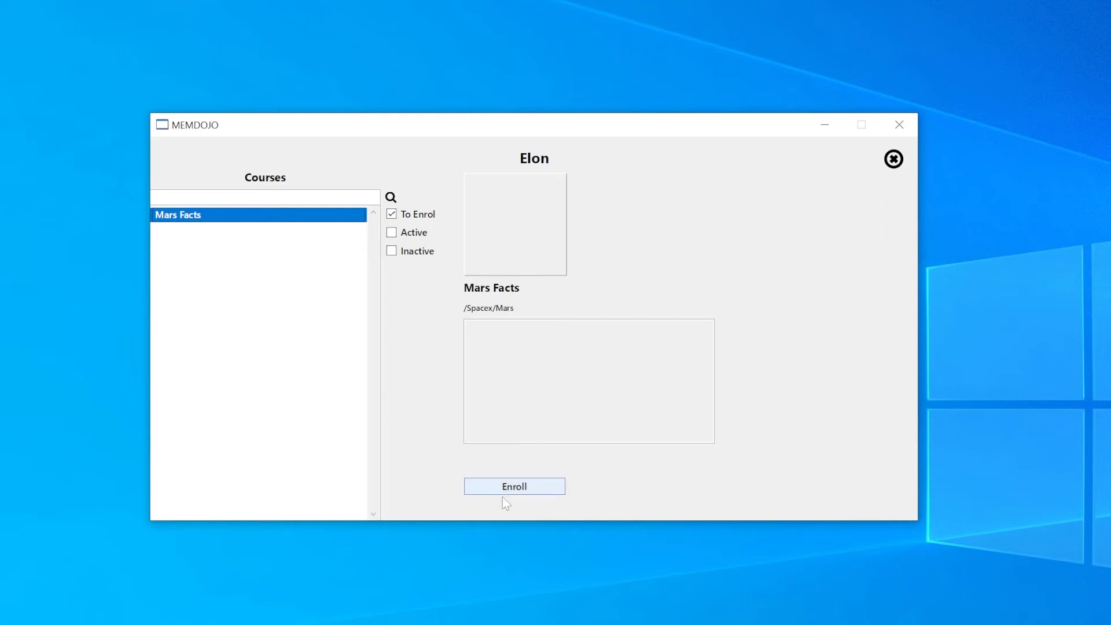
left_click(520, 487)
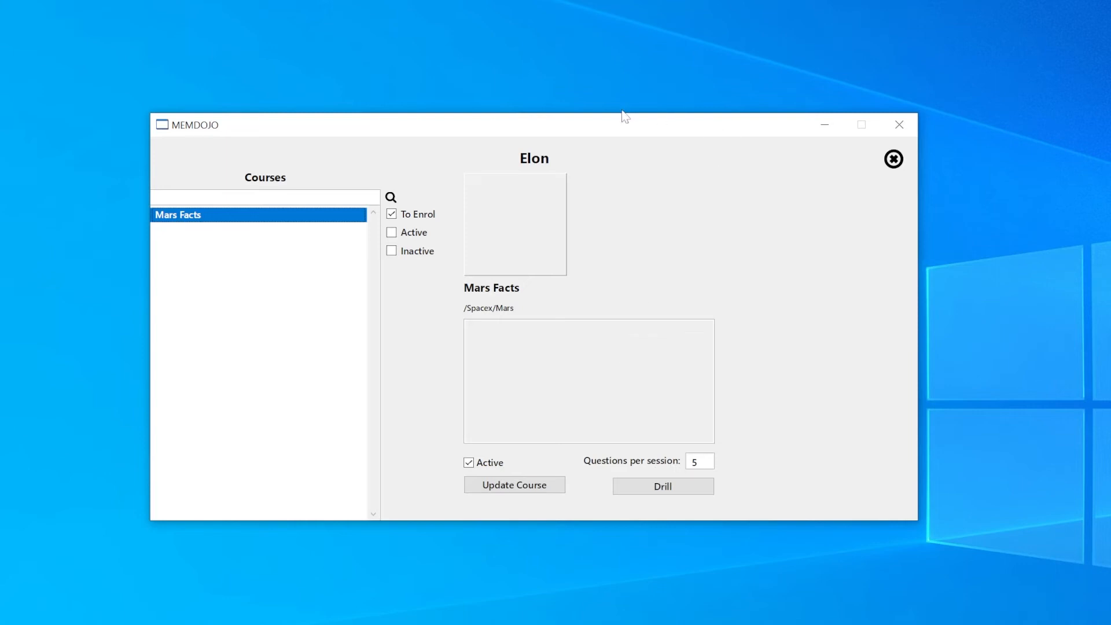
left_click(891, 160)
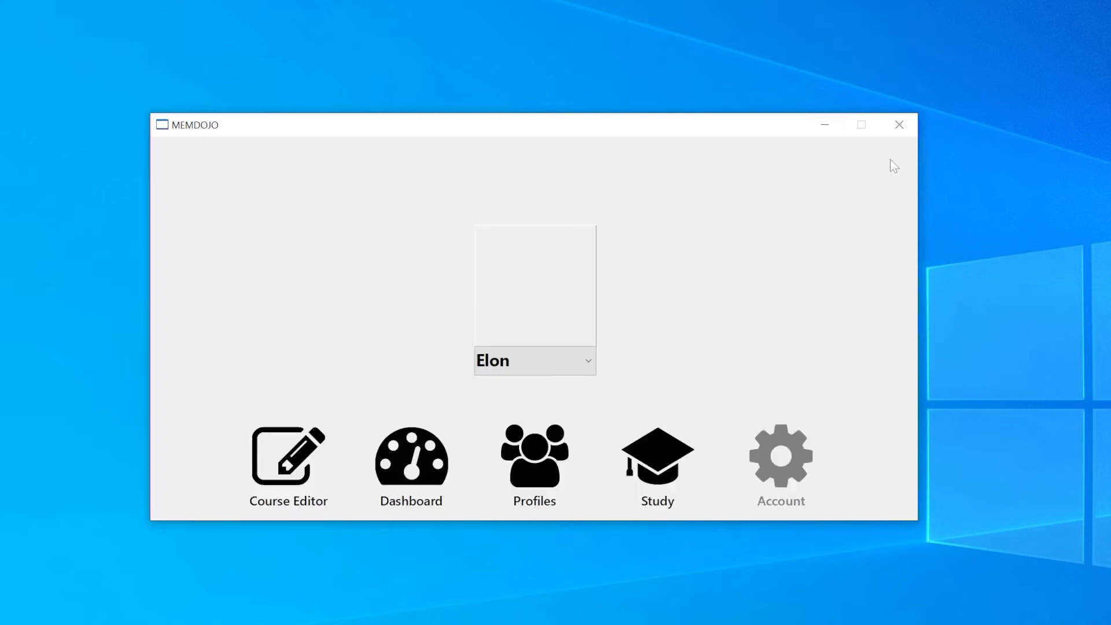
Step: Start a study session, reveal the hidden word in the From the sun question and mark the question as done
left_click(656, 450)
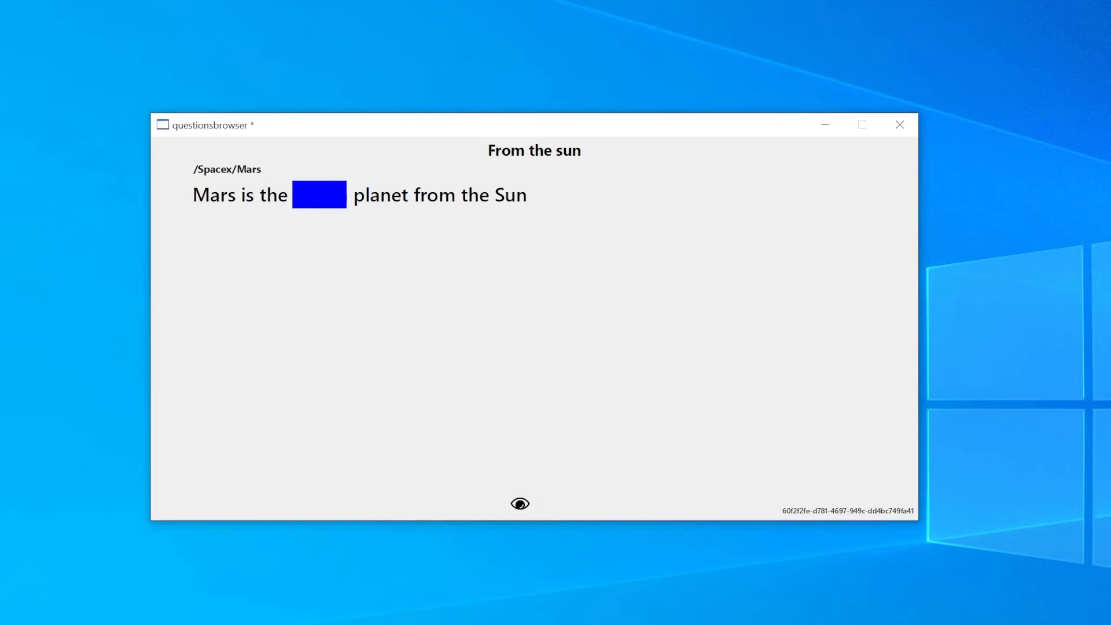
left_click(520, 505)
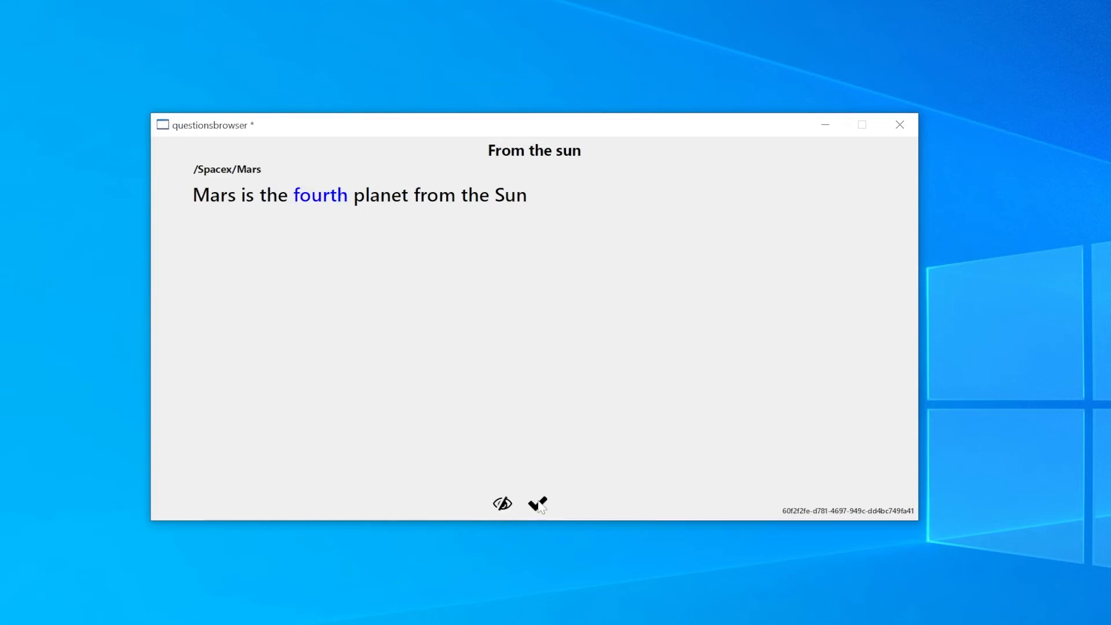
left_click(539, 505)
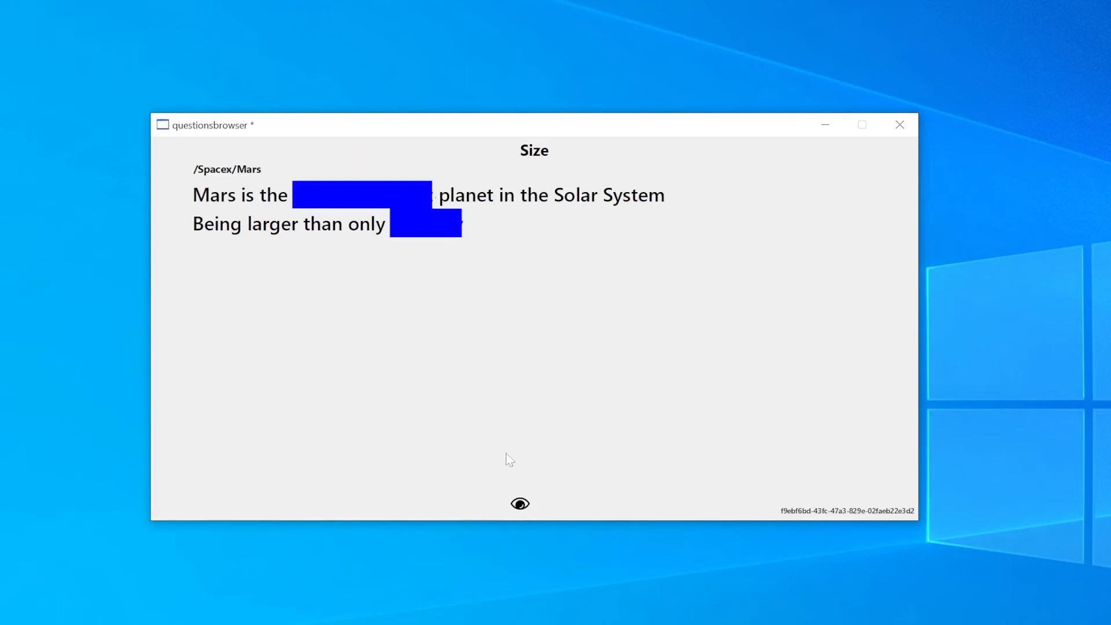
Step: Reveal and re-hide the answers of the Size question a few times, ending with them revealed, and mark the question as done
left_click(524, 502)
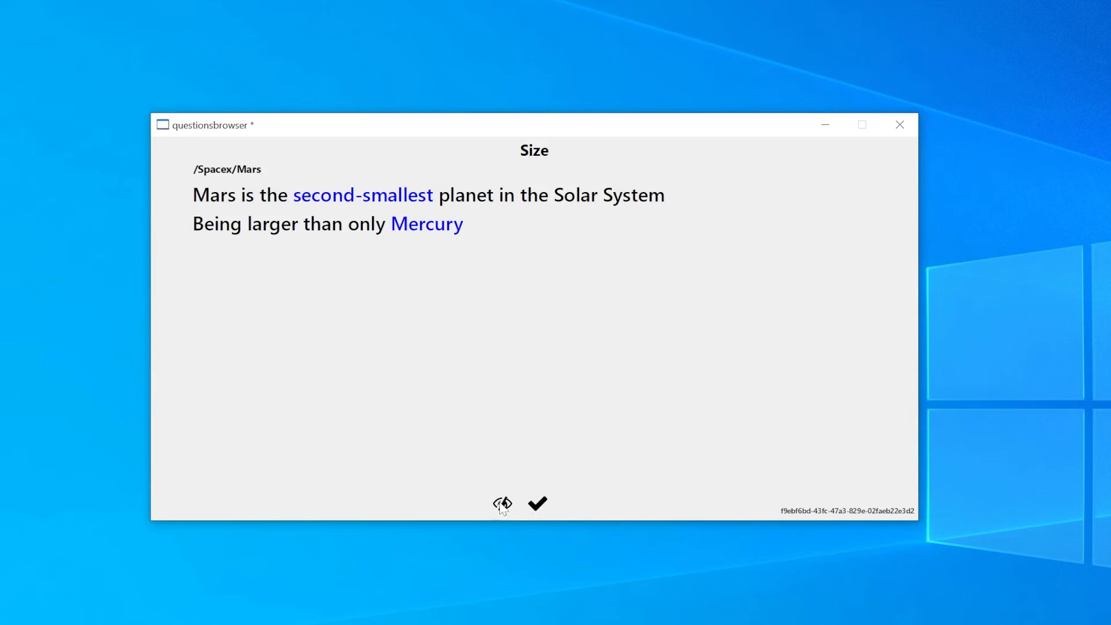
left_click(502, 505)
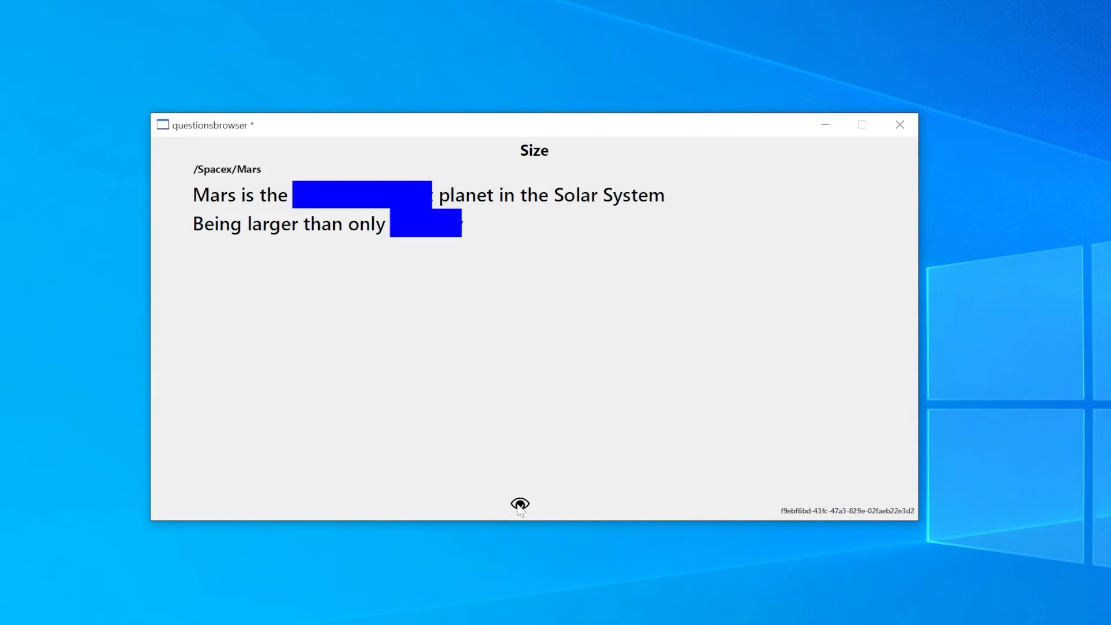
left_click(520, 503)
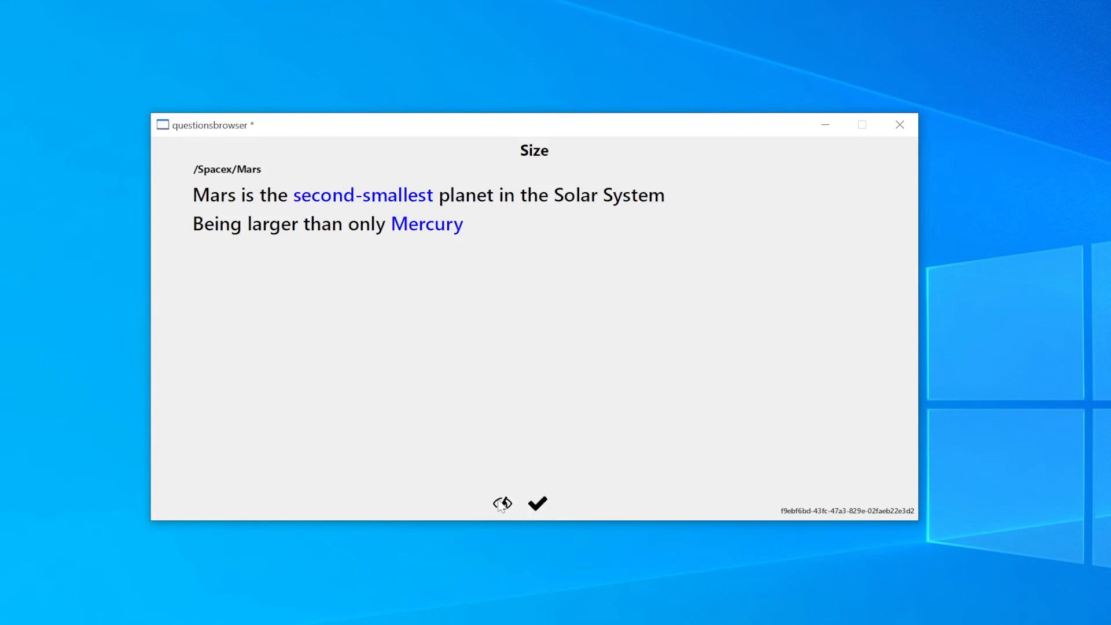
left_click(501, 504)
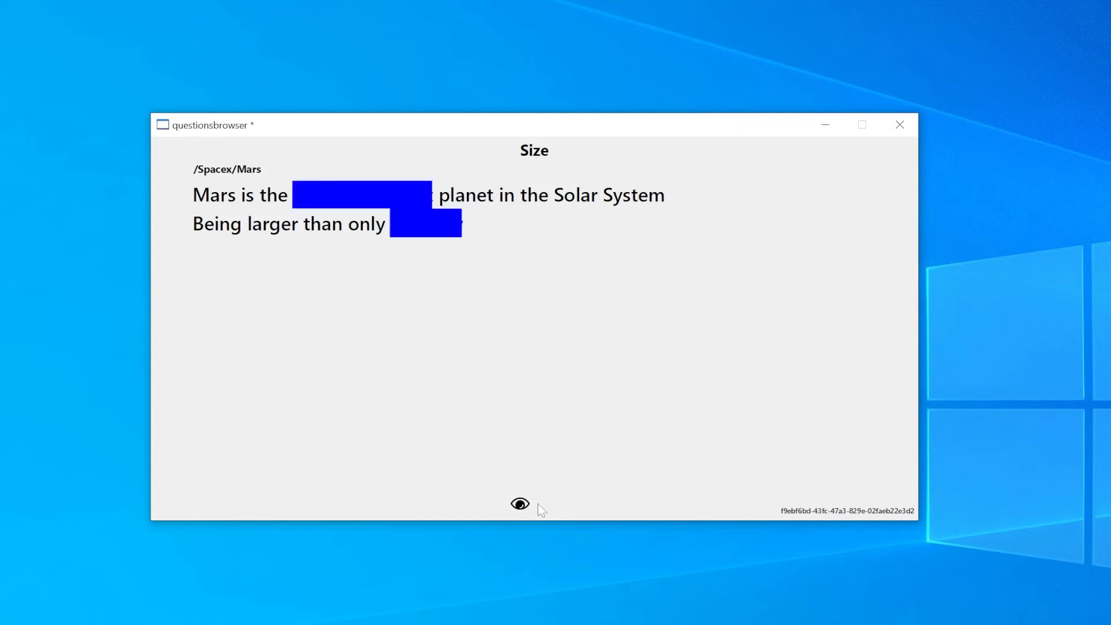
left_click(527, 503)
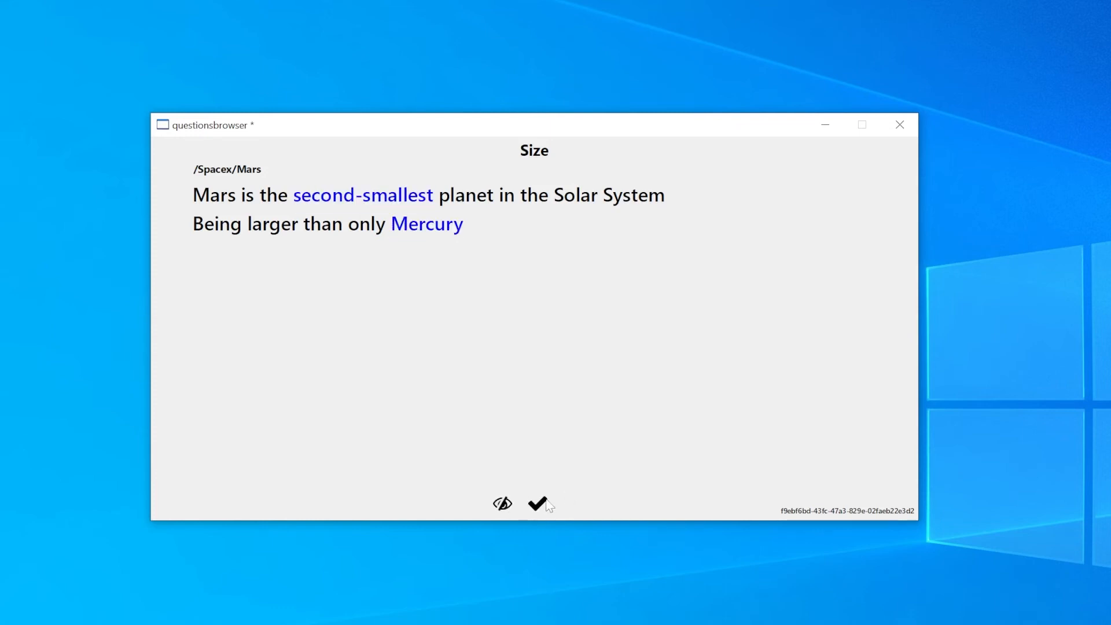
left_click(540, 503)
Step: Reveal the hidden words in the Name Origin and Planet Type questions and mark each question as done
left_click(520, 505)
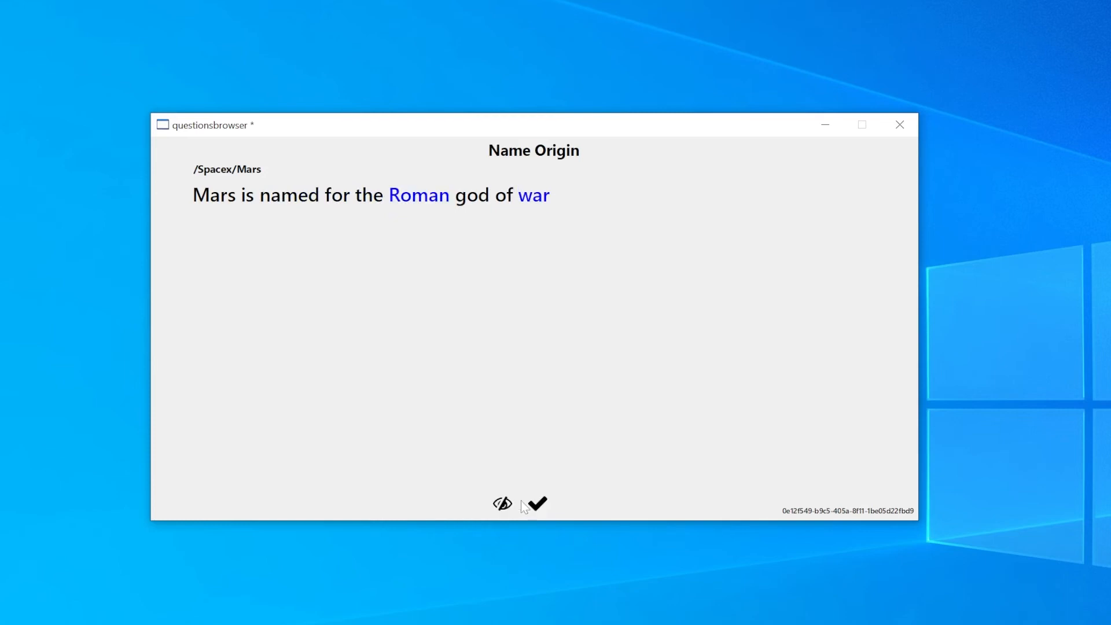
left_click(541, 504)
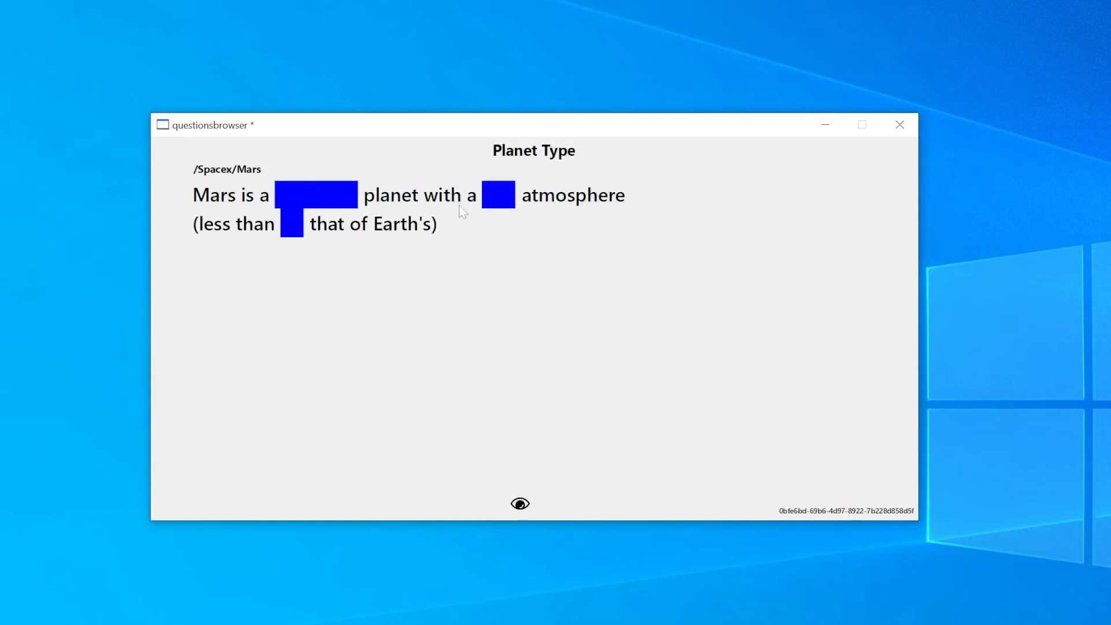
left_click(520, 505)
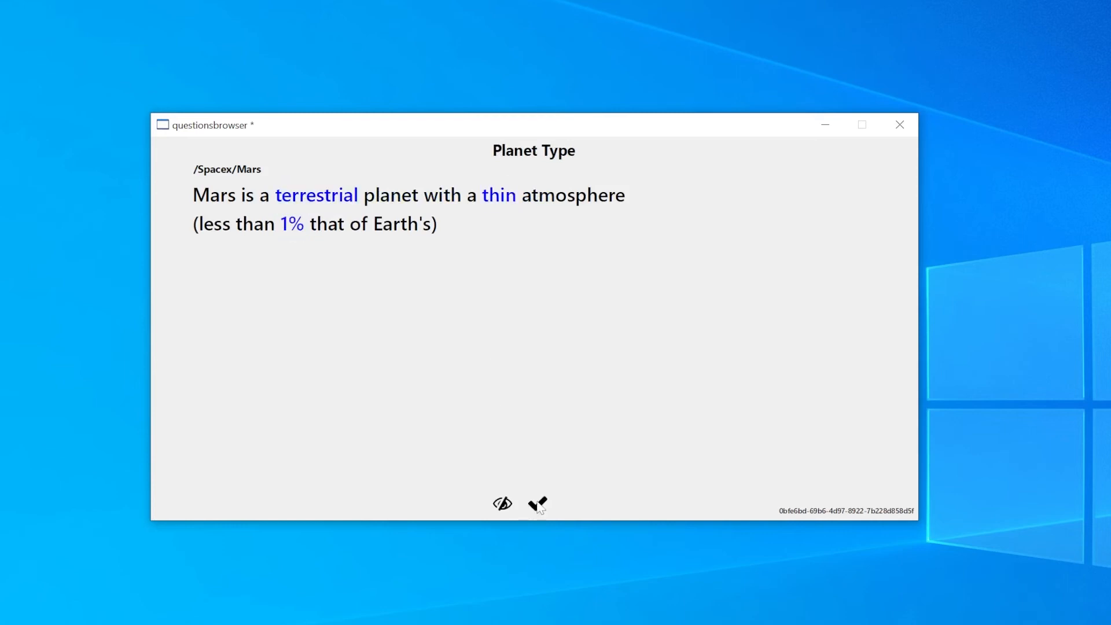
left_click(538, 505)
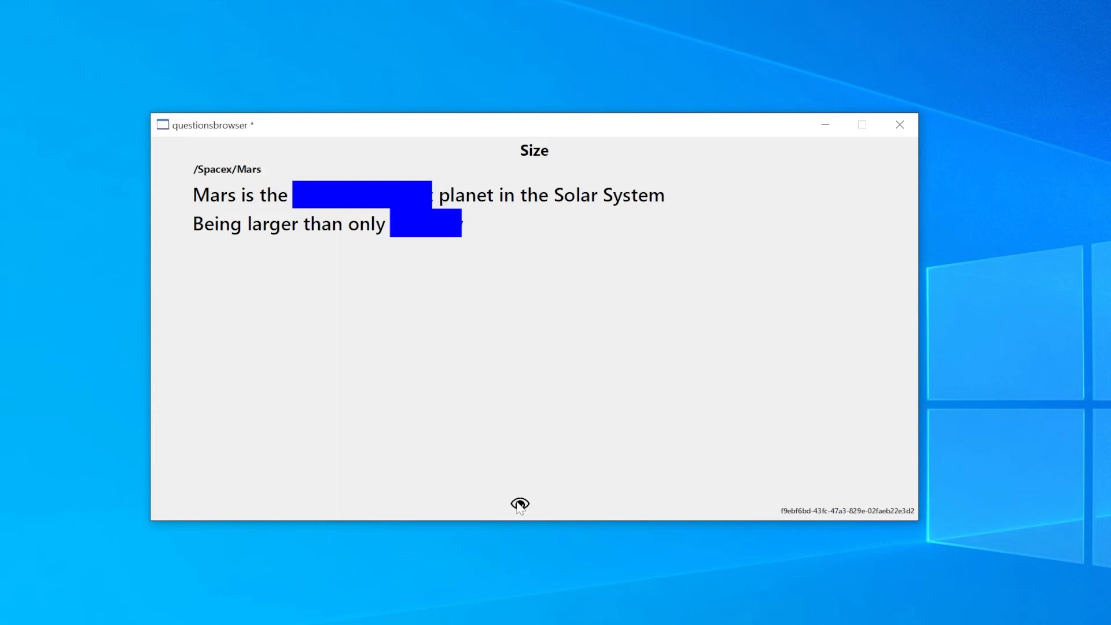
Step: Reveal the answers of the repeated Size question, mark it as done and finish the study session
left_click(519, 504)
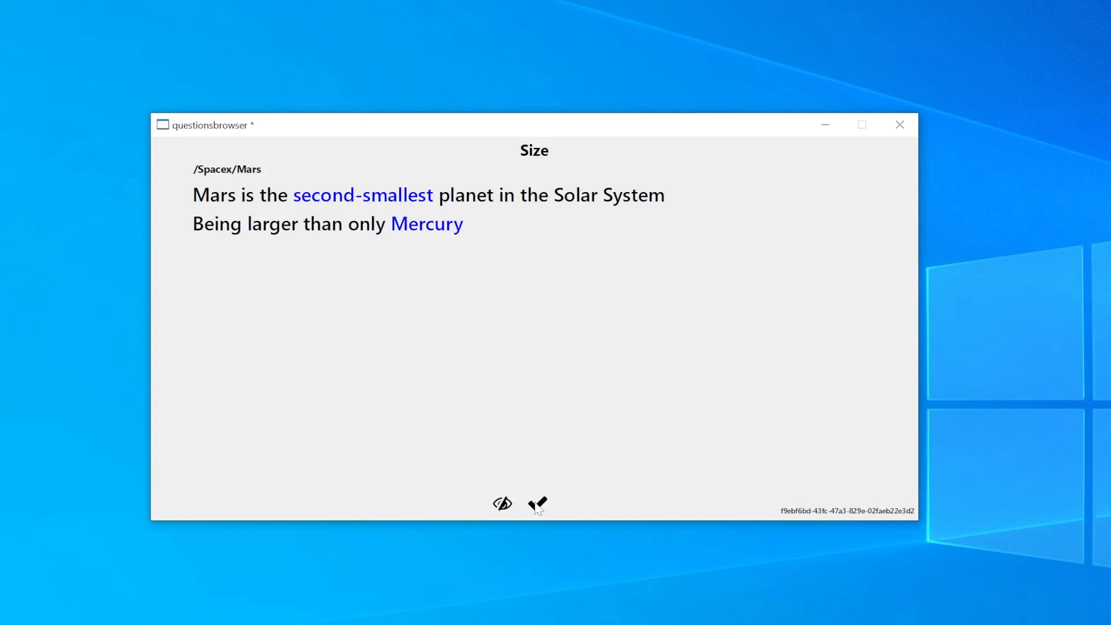
left_click(536, 506)
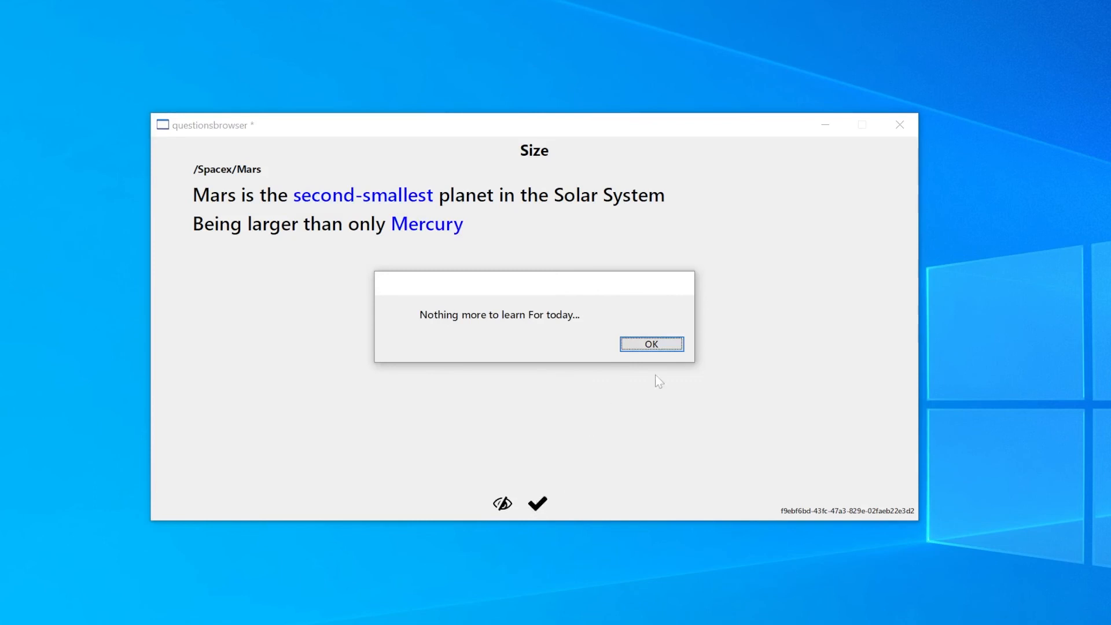
left_click(642, 342)
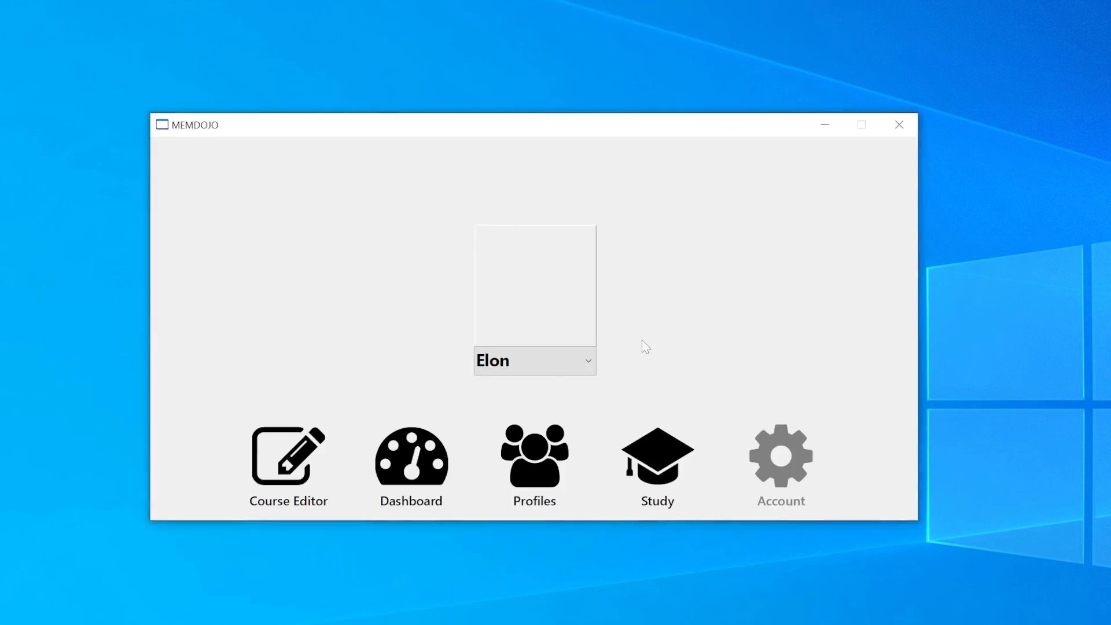